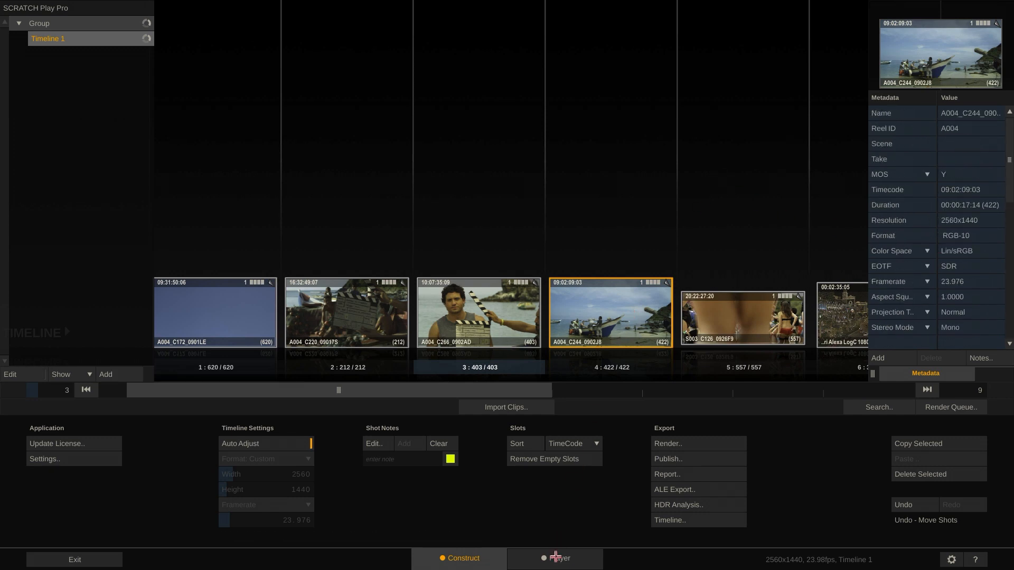
In the player, darken clip A004_C220_09017S at frame 788 with the Power wheel and display the scopes
click(556, 558)
mouse_move(119, 385)
mouse_down()
mouse_move(110, 387)
mouse_move(135, 386)
mouse_up()
click(61, 442)
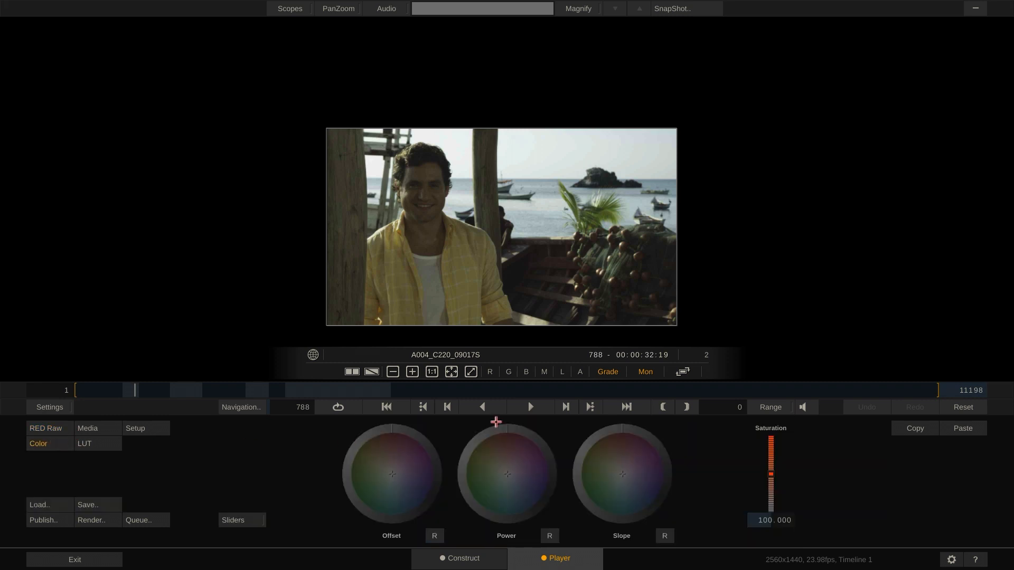
mouse_move(496, 423)
mouse_down()
mouse_move(544, 455)
mouse_move(522, 506)
mouse_move(460, 460)
mouse_up()
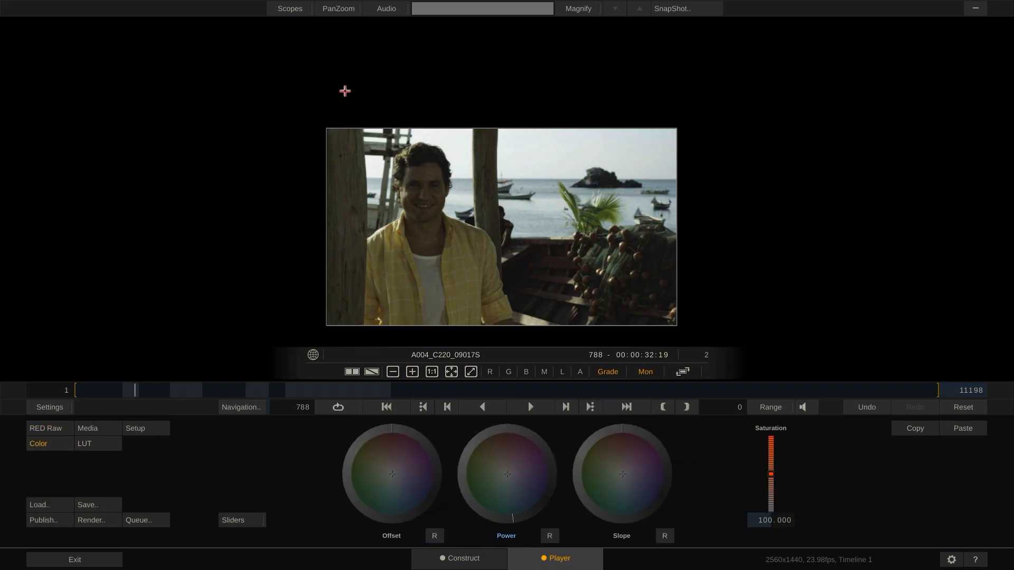
click(289, 8)
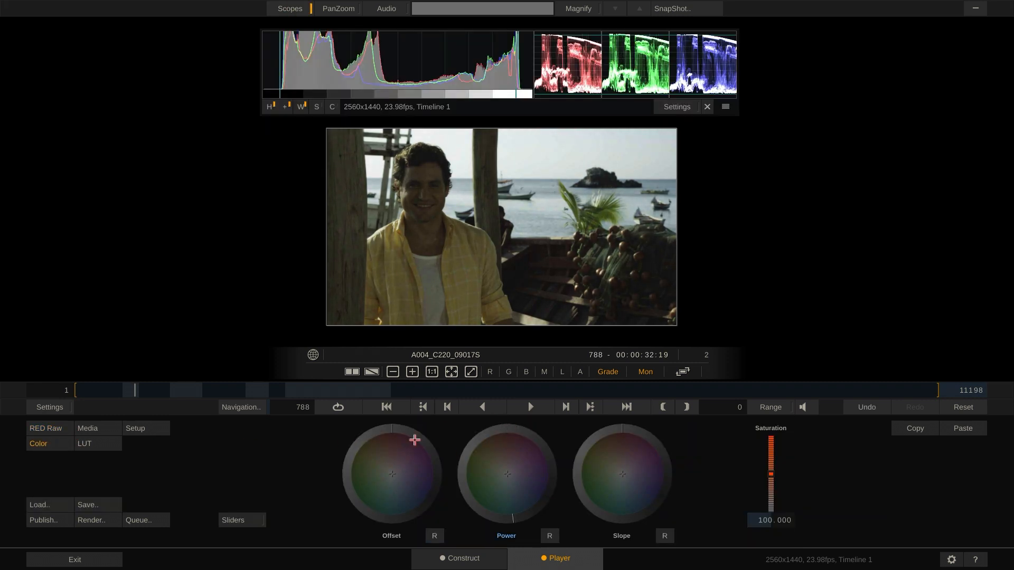
click(462, 558)
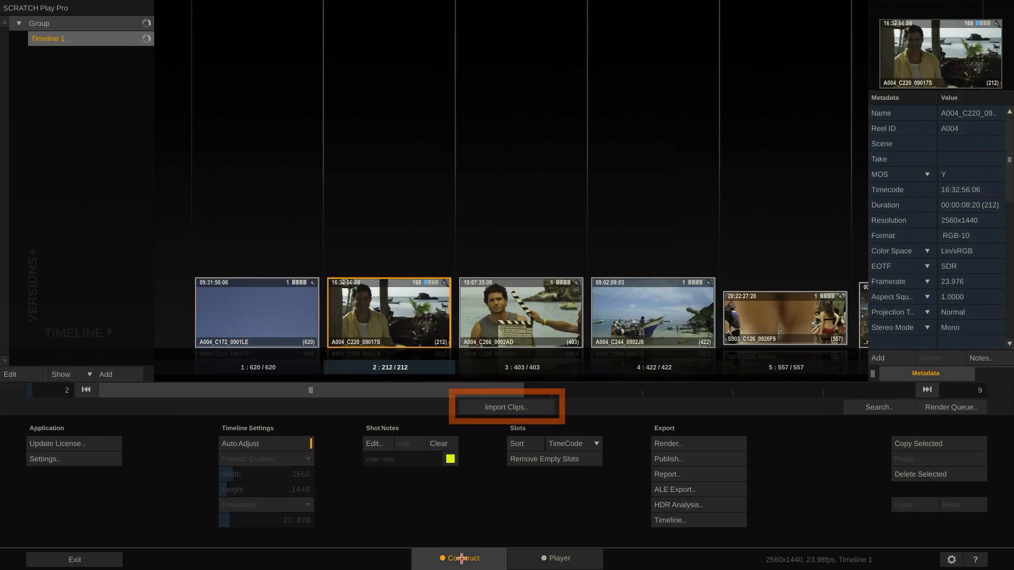
View the 360° clip x_001 in Spherical mode and turn the view to about yaw 17, pitch 23
click(71, 561)
drag(207, 91, 421, 548)
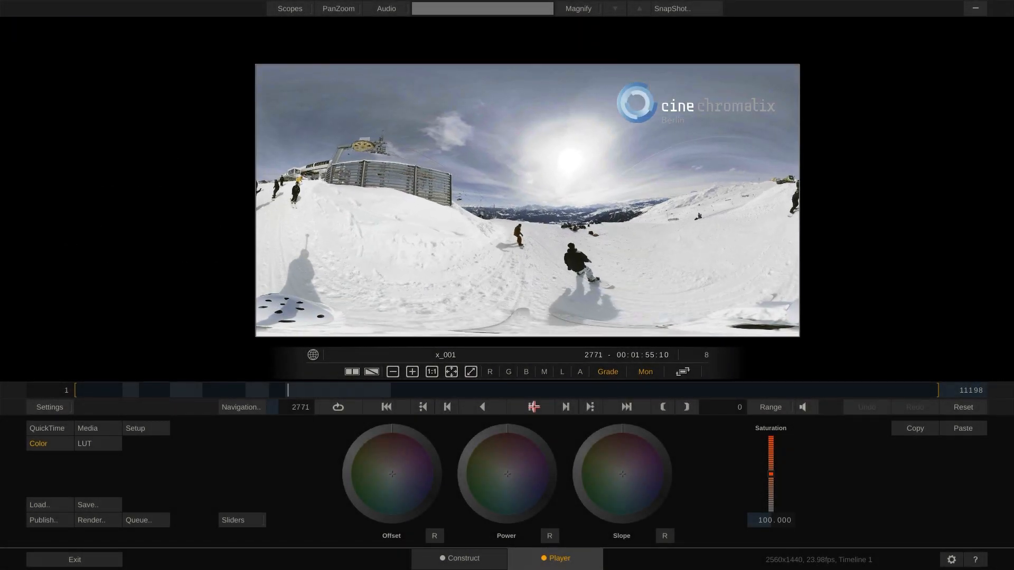
click(329, 8)
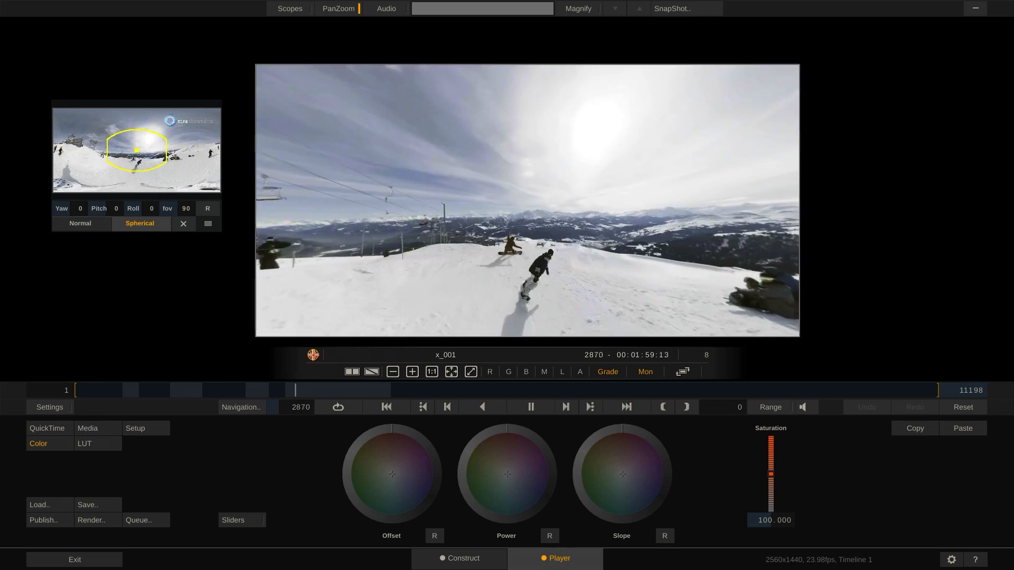
click(183, 149)
drag(184, 149, 132, 142)
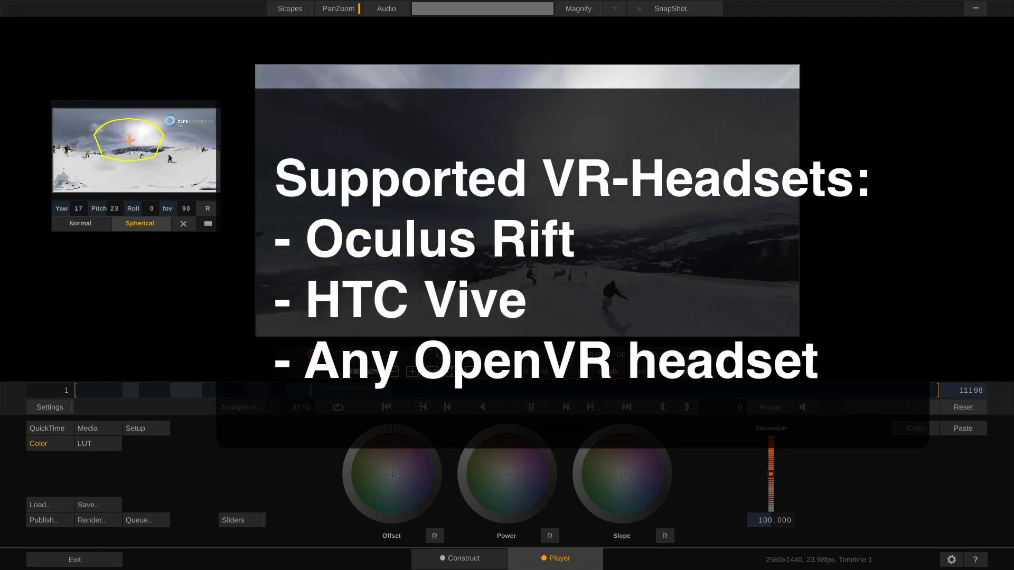
drag(132, 141, 128, 139)
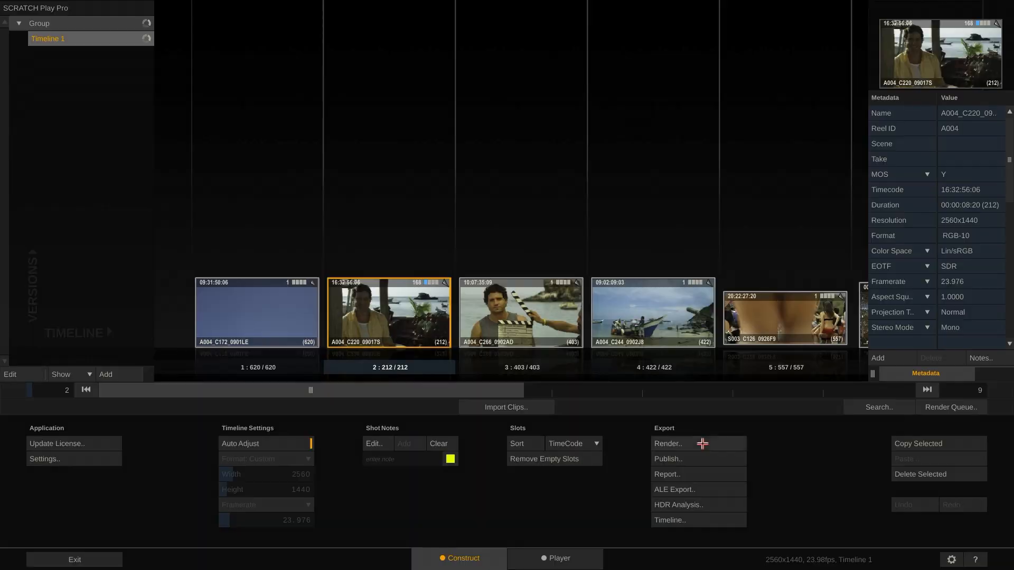
Set up a render of the whole timeline to separate files, keeping source names and the custom output format
click(699, 443)
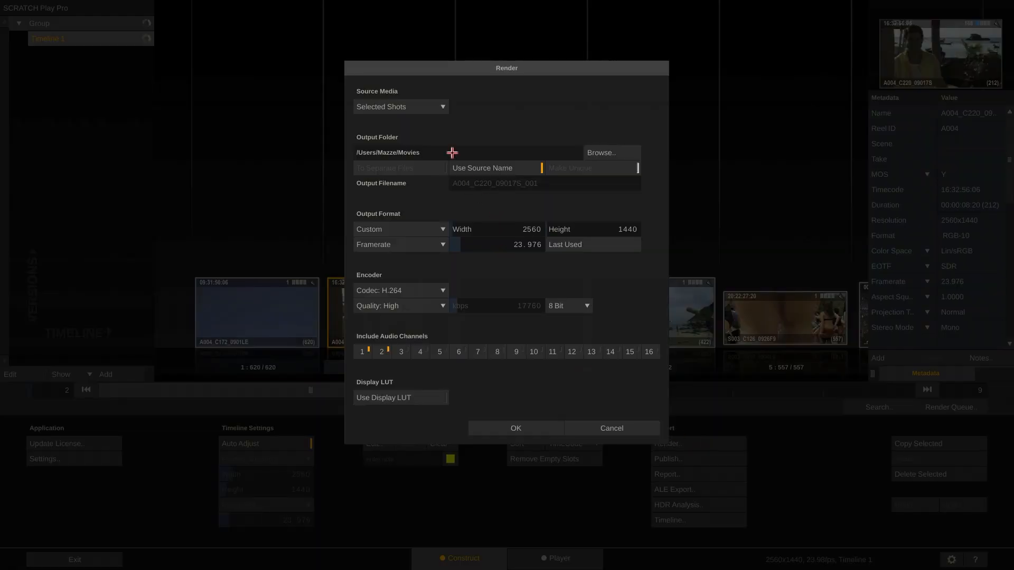
click(425, 107)
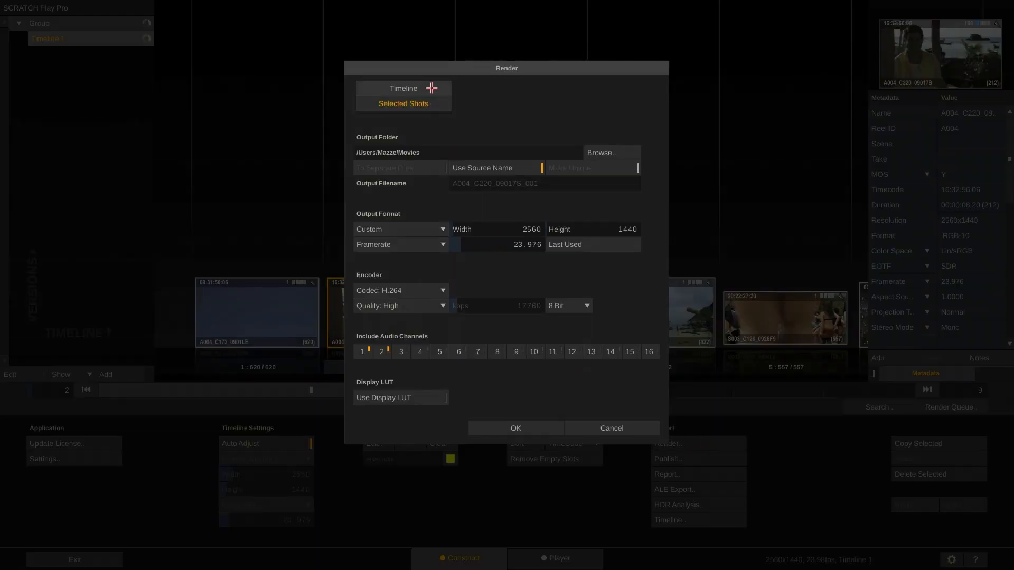
click(429, 89)
click(427, 167)
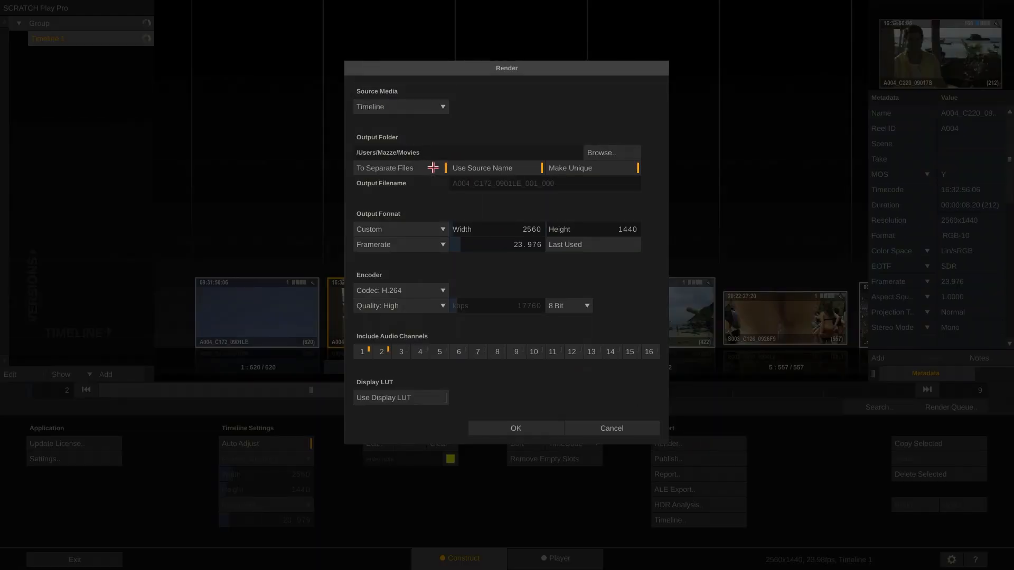
click(526, 164)
click(525, 164)
click(427, 229)
click(424, 227)
Try the H.265 codec for the render, then switch back to H.264 with 10 Bit depth
click(433, 290)
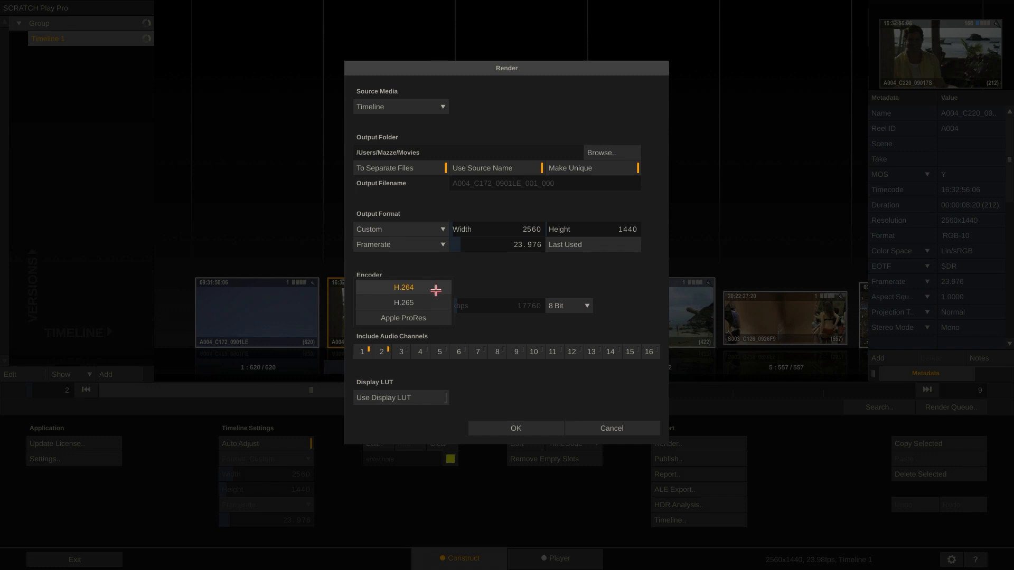
click(436, 300)
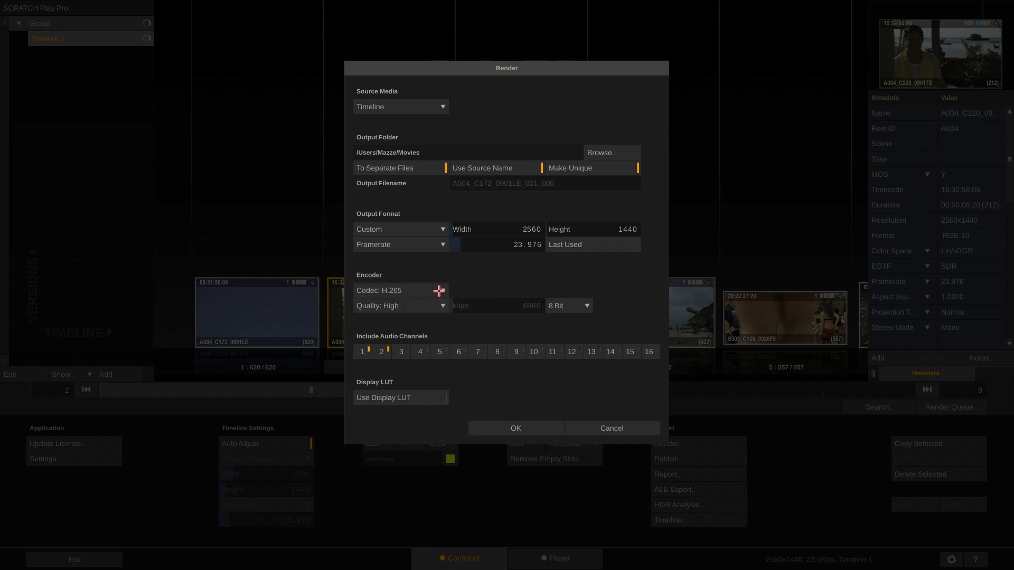
click(439, 291)
click(439, 272)
click(577, 305)
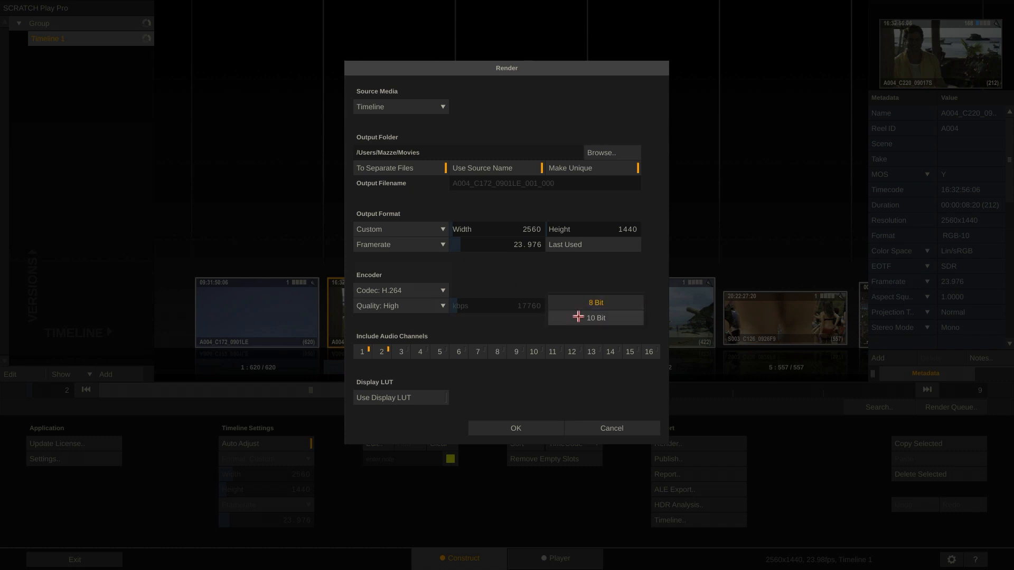
click(579, 317)
Switch the render codec to Apple ProRes, choose a ProRes variant, and cancel the render setup
click(430, 290)
click(430, 317)
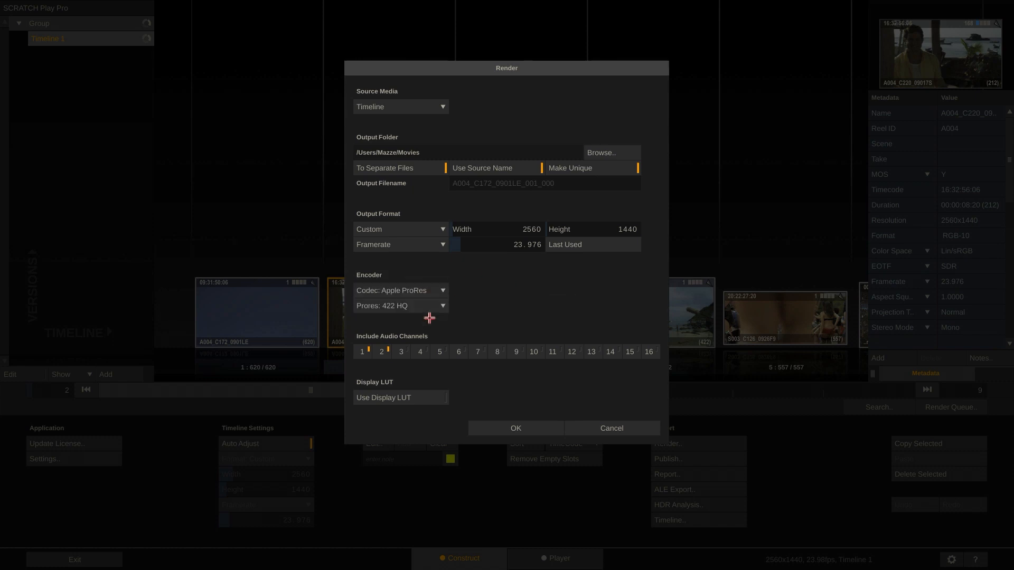
click(429, 306)
click(425, 375)
click(604, 422)
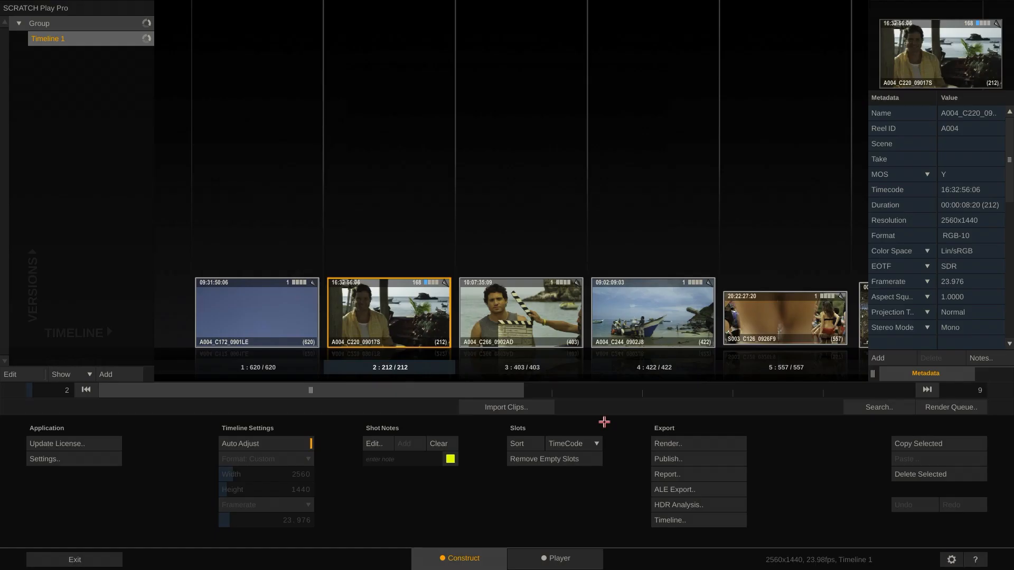
Set the Scene metadata of shot A004_C220_09017S to 12A and move on to its Take field
scroll(952, 182, down, 6)
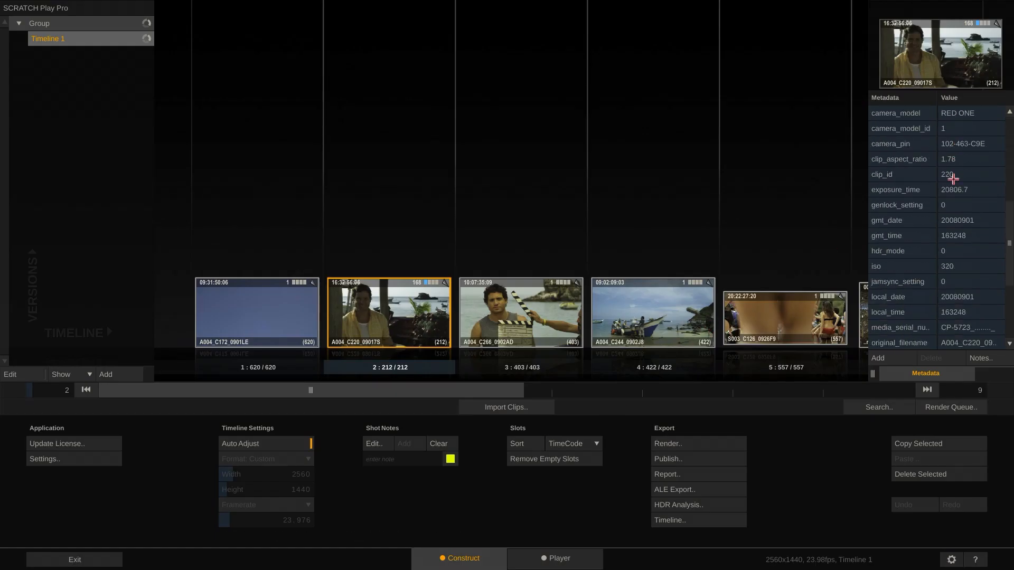
scroll(953, 179, up, 6)
click(957, 145)
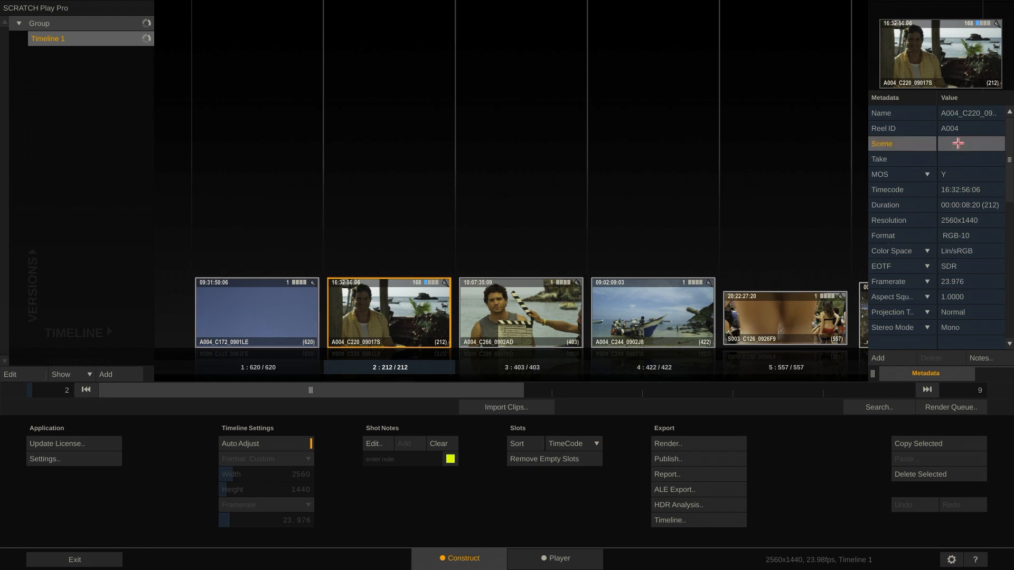
text(12A)
key(Tab)
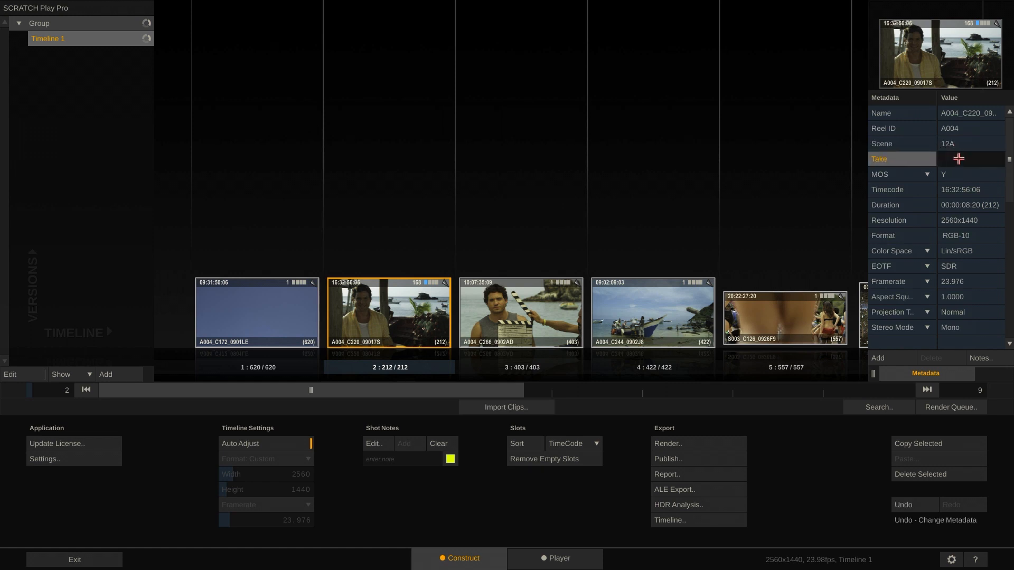
click(970, 175)
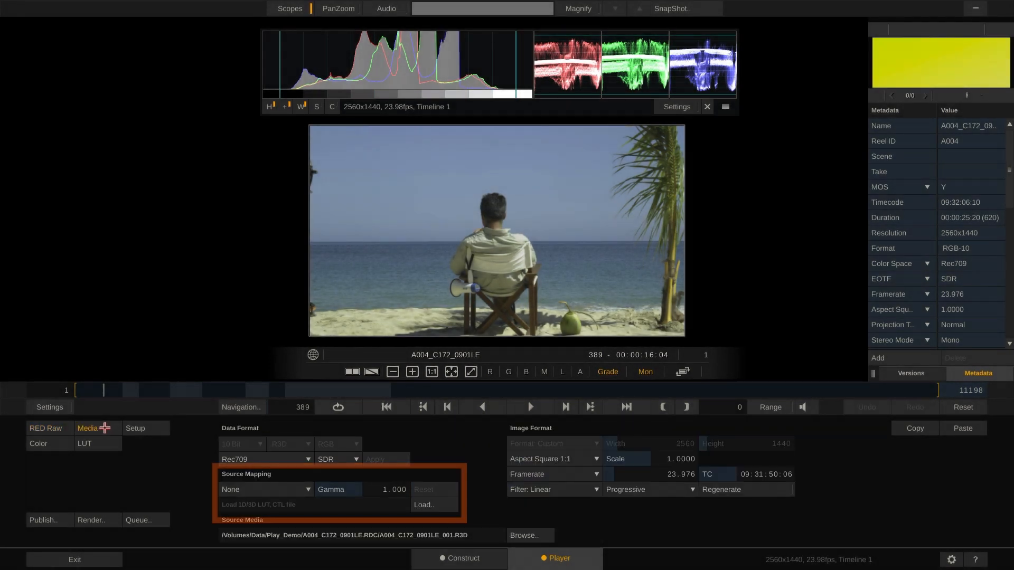
Review the grading LUT, colour and media settings of clip A004_C172_0901LE, including the available colour spaces
click(86, 445)
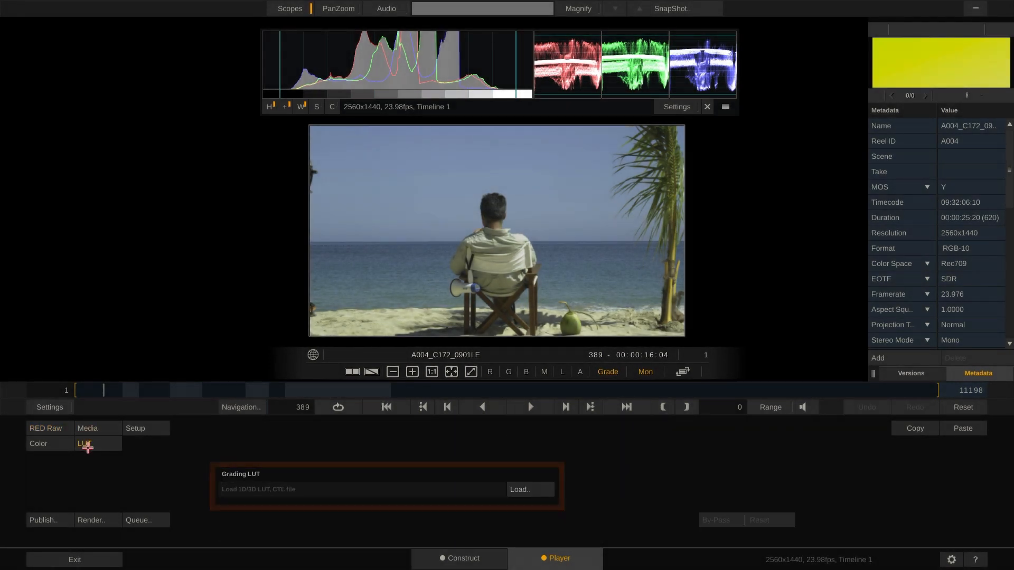
click(57, 444)
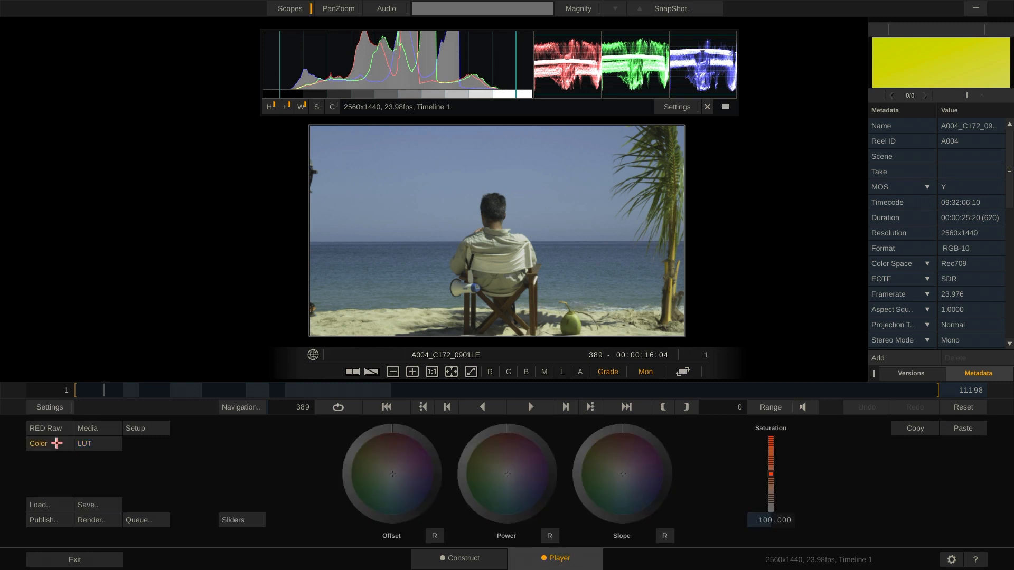
click(97, 428)
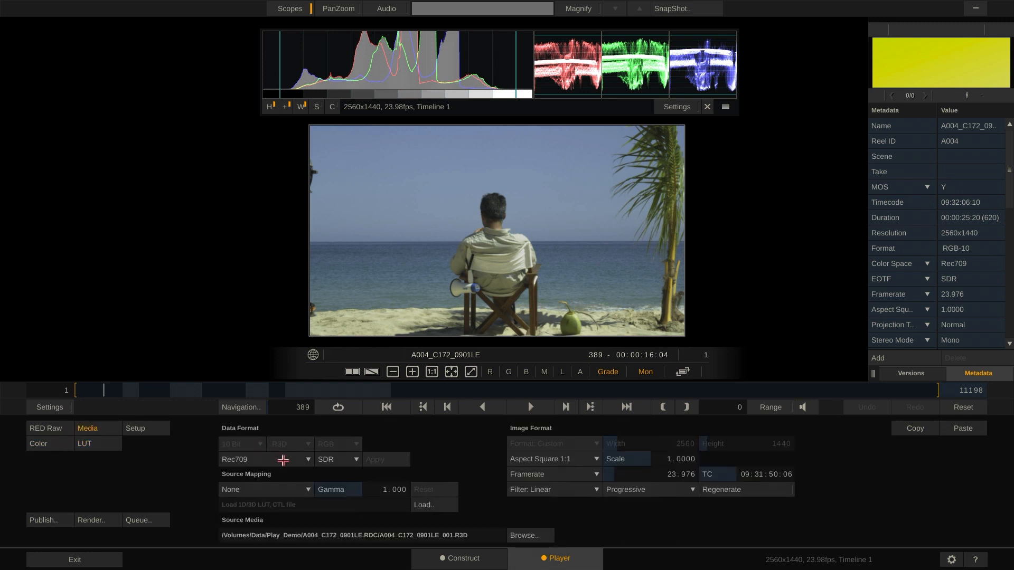
click(283, 460)
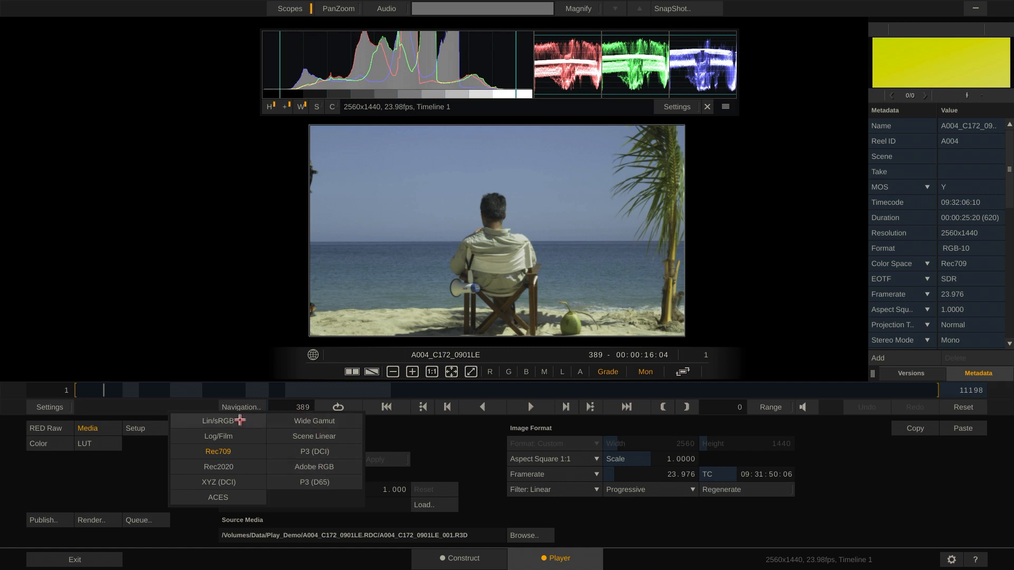
click(134, 461)
Set the RED Raw colour space of clip A004_C172_0901LE to ACES
click(46, 427)
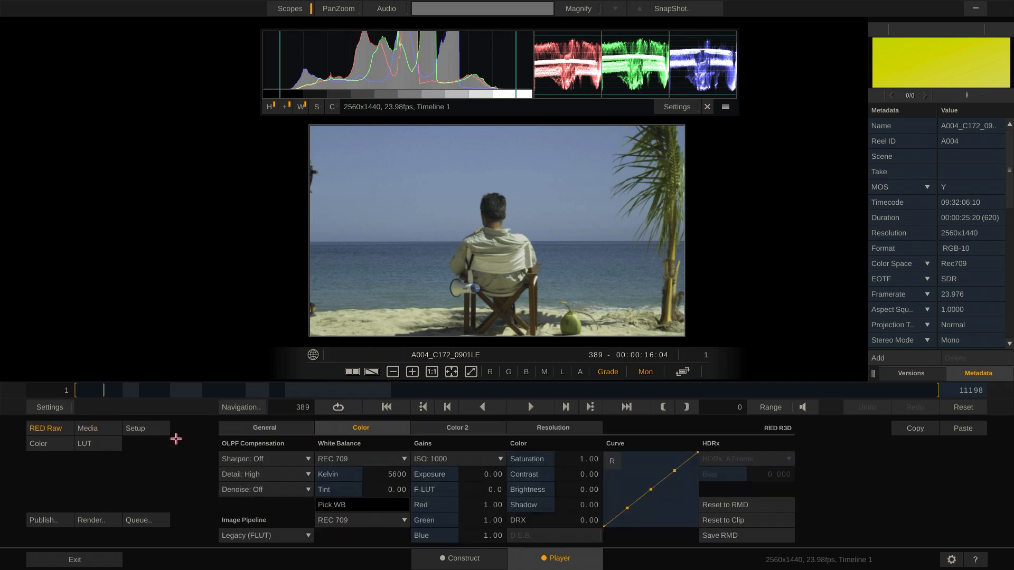
click(354, 454)
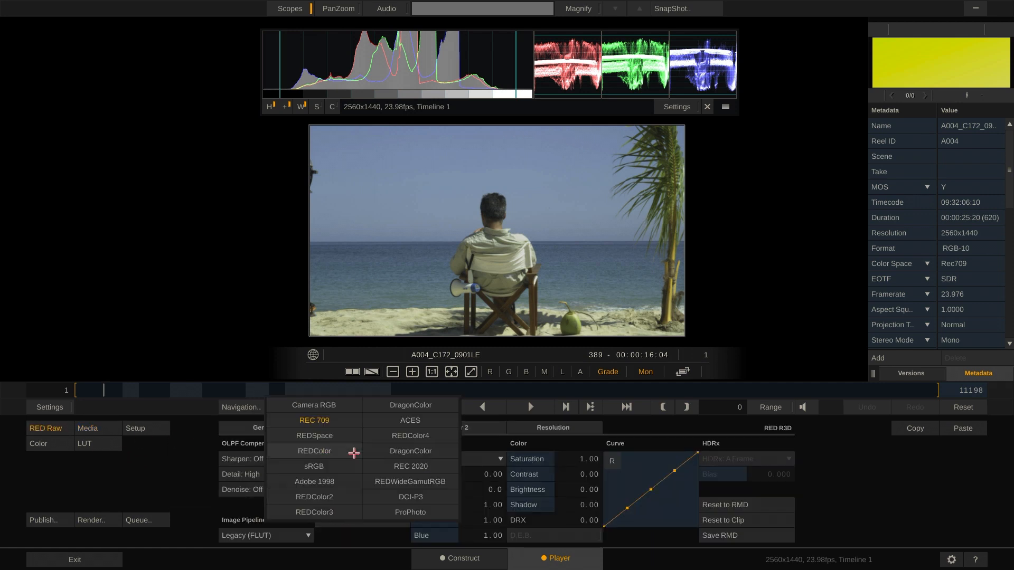
click(433, 421)
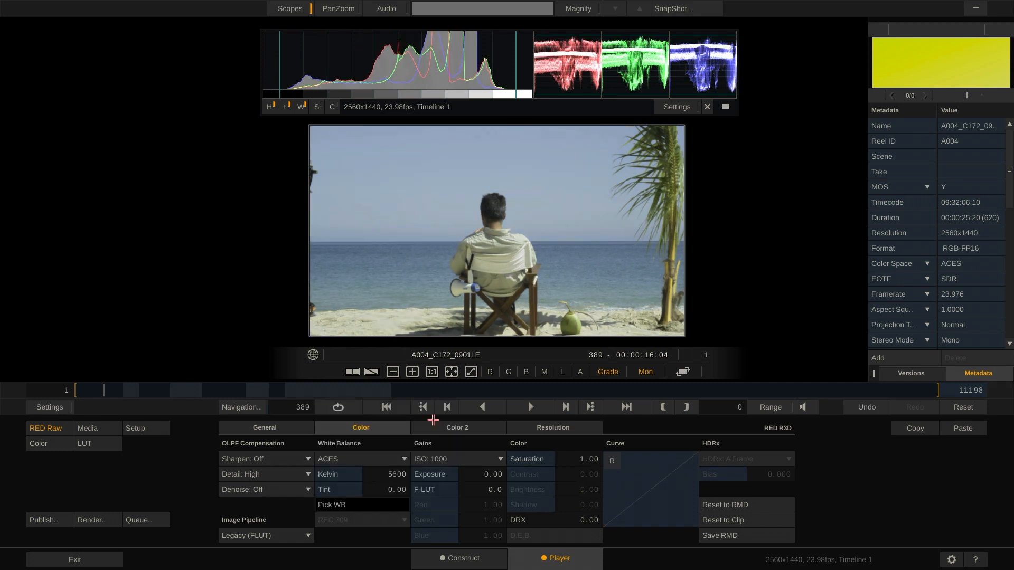
Darken the beach clip with the Offset colour wheel and check its grading LUT settings
click(49, 442)
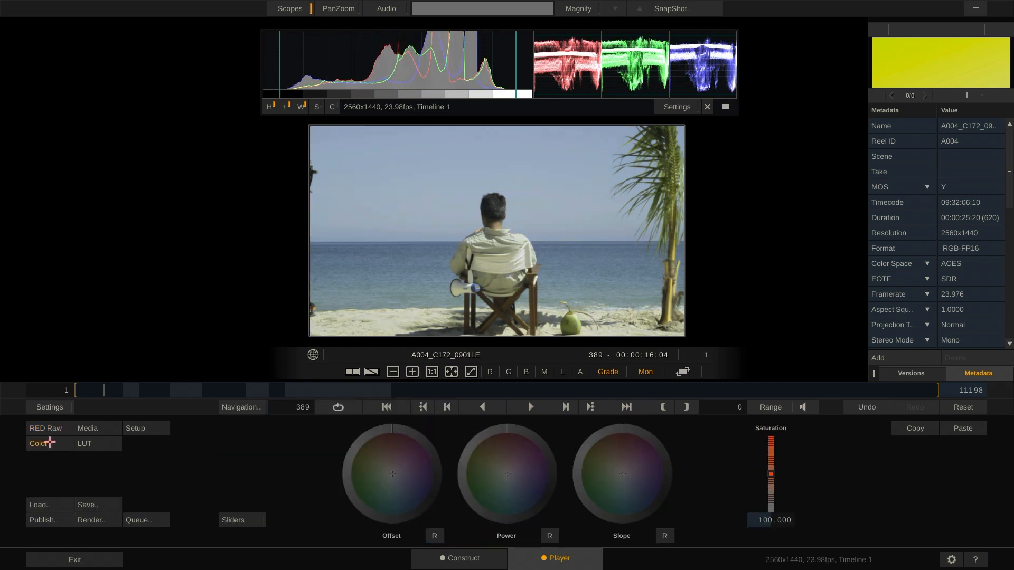
mouse_move(354, 497)
mouse_down()
mouse_move(389, 420)
mouse_move(335, 471)
mouse_move(405, 438)
mouse_up()
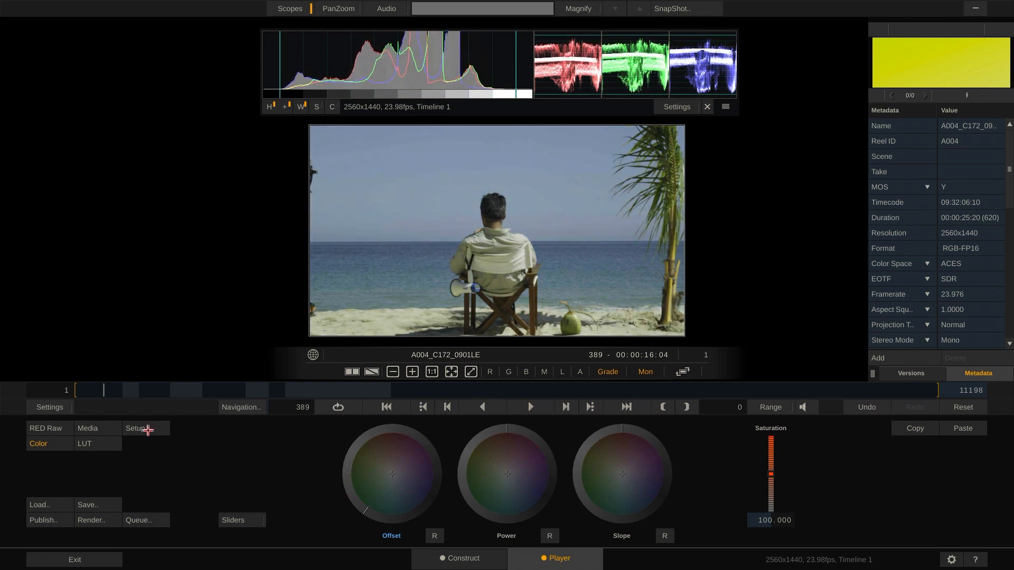
click(84, 443)
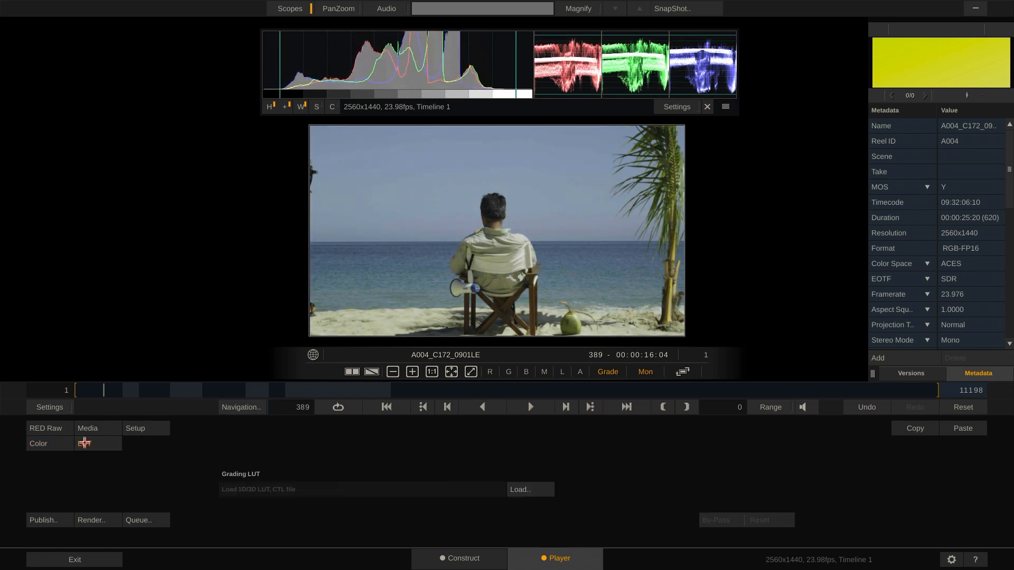
click(41, 442)
Prepare to save the grade as a Color Correction (*.cc) file named A004_C172_0901LE, then cancel the save
click(104, 503)
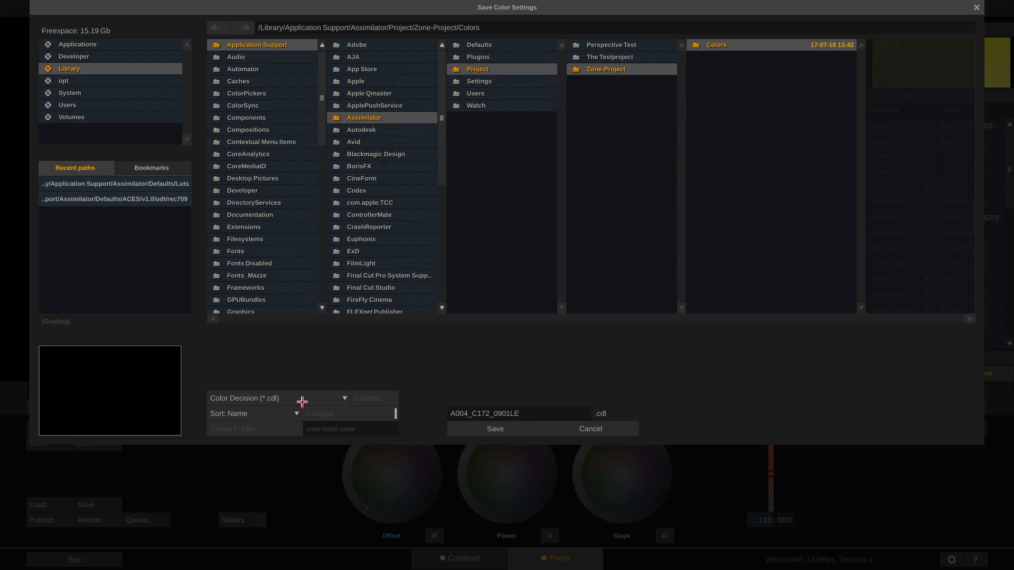
click(330, 398)
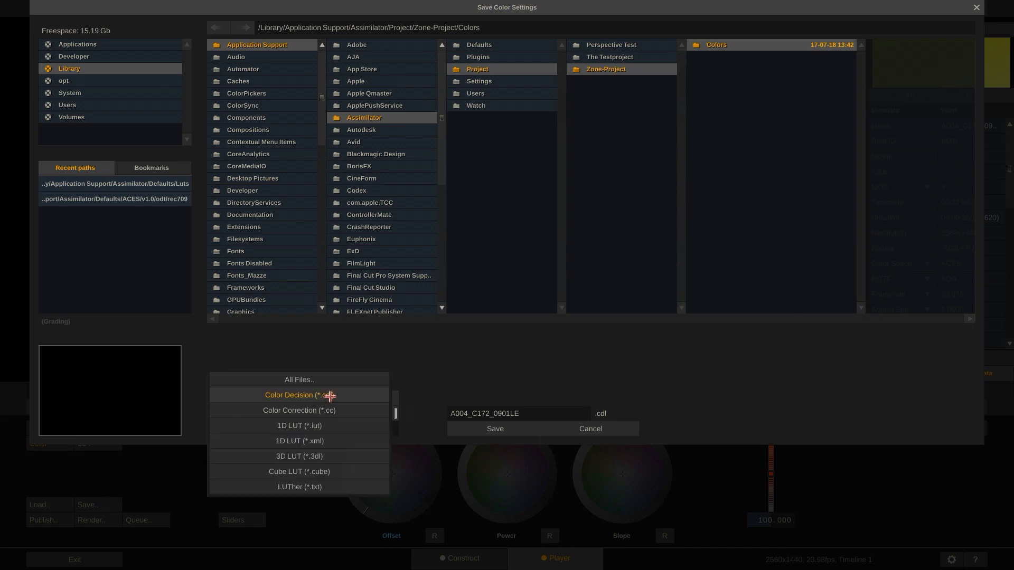
click(361, 406)
click(346, 400)
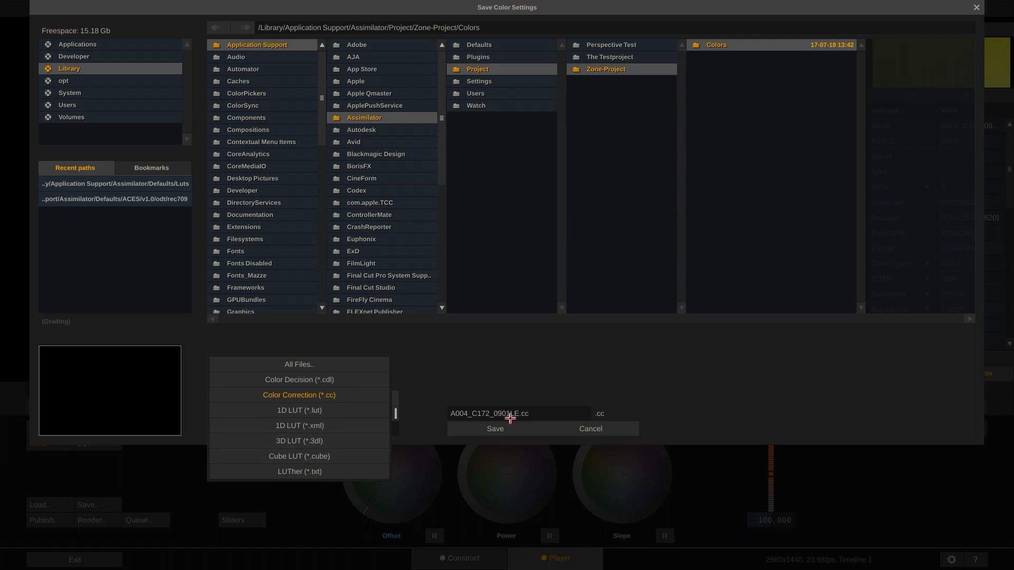
click(573, 433)
click(573, 433)
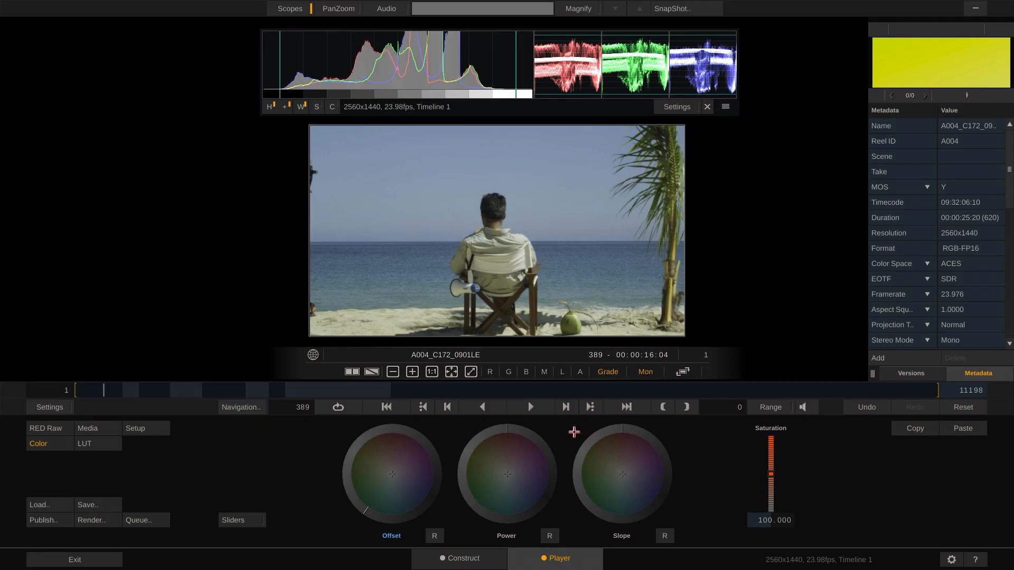
Open the player's general settings to examine the LUT export options
click(51, 407)
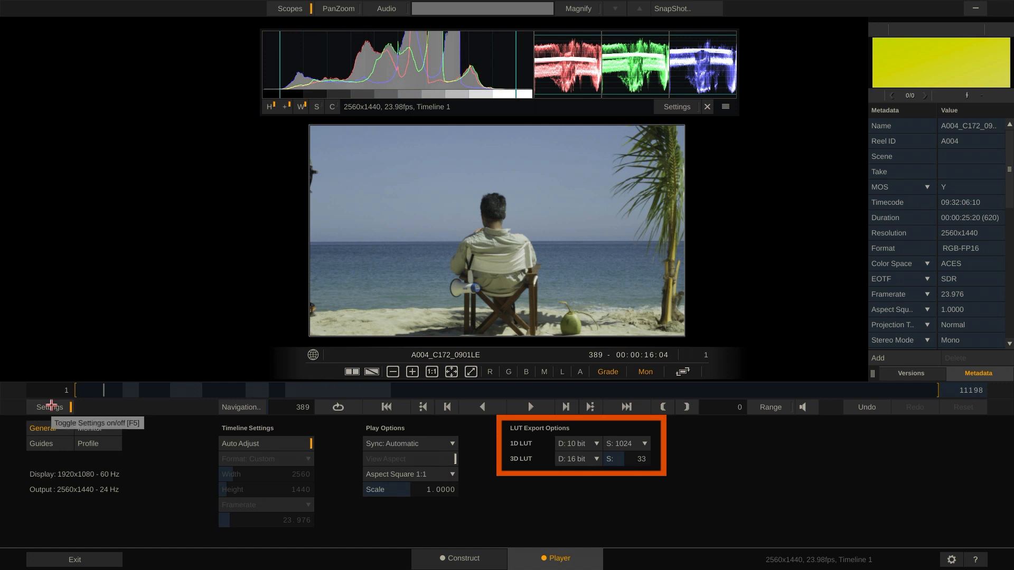
Set the 3D LUT export options to 12 bit depth and size 64, and return to the colour controls
click(577, 459)
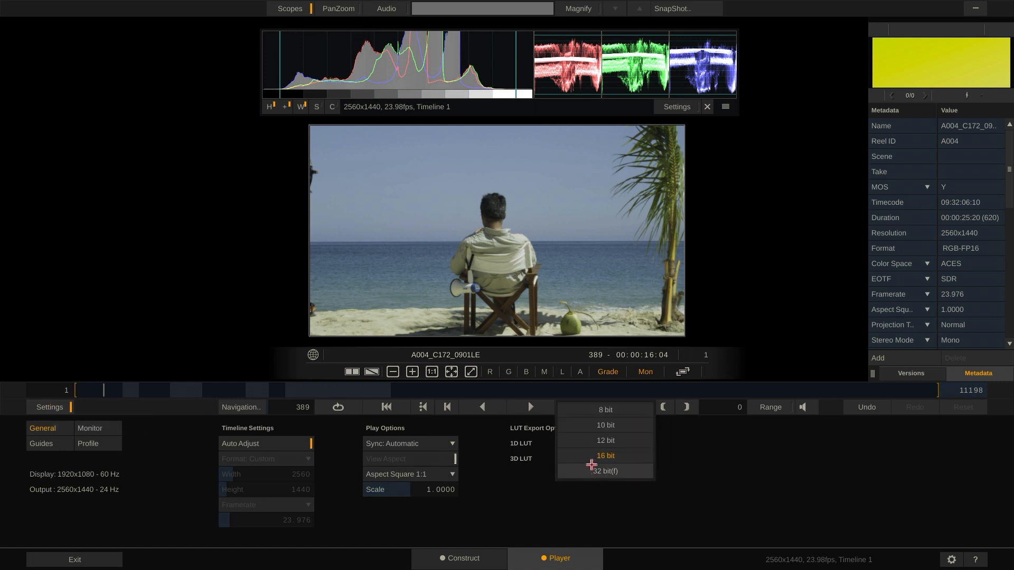
click(603, 425)
drag(641, 459, 623, 477)
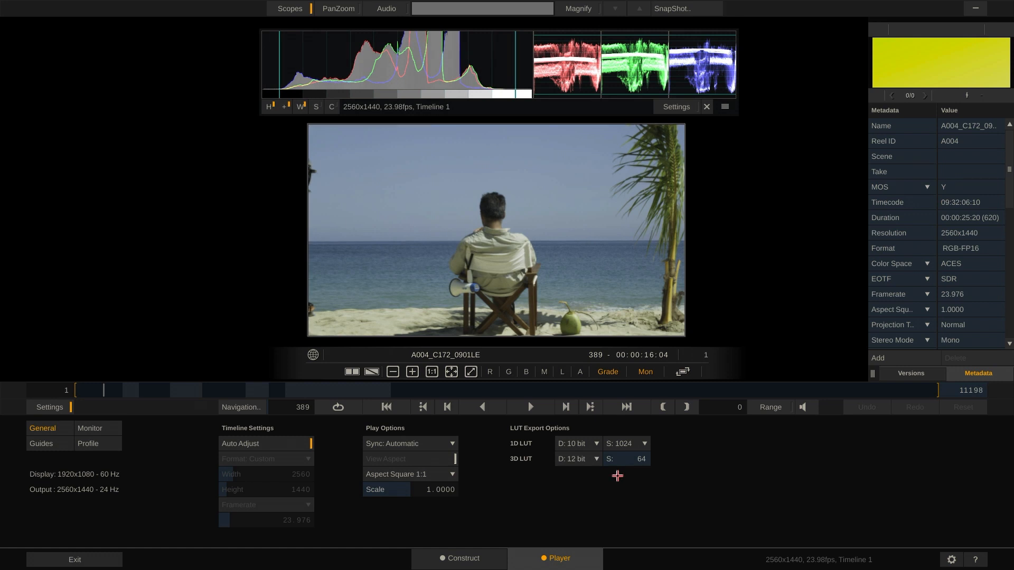
click(47, 407)
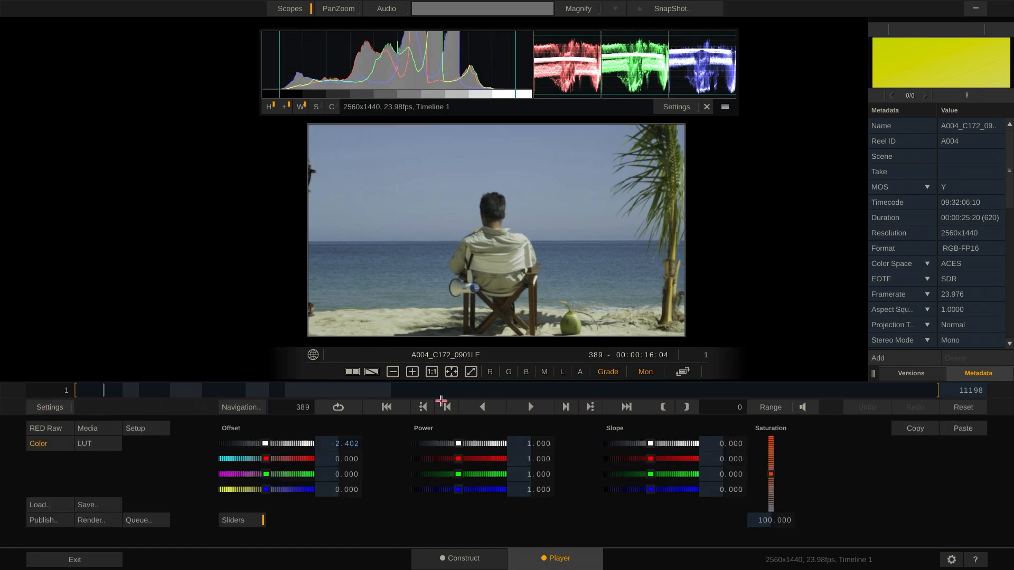
Add a version of the beach clip, grade it with master Power 0.783 and red Power 1.338, and add another version from it
click(912, 373)
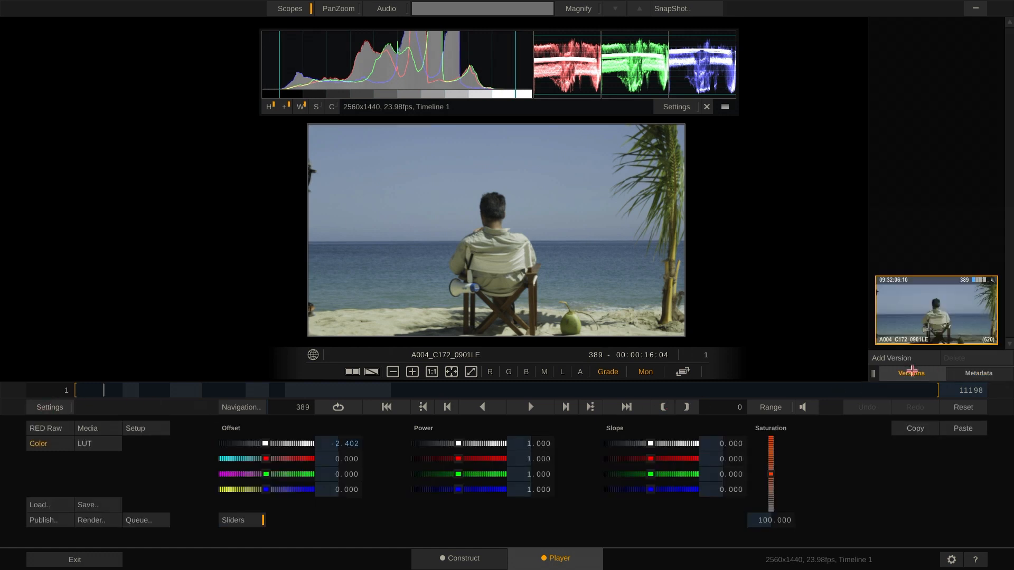
click(887, 356)
mouse_move(460, 459)
mouse_down()
mouse_move(473, 459)
mouse_move(449, 443)
mouse_up()
click(886, 358)
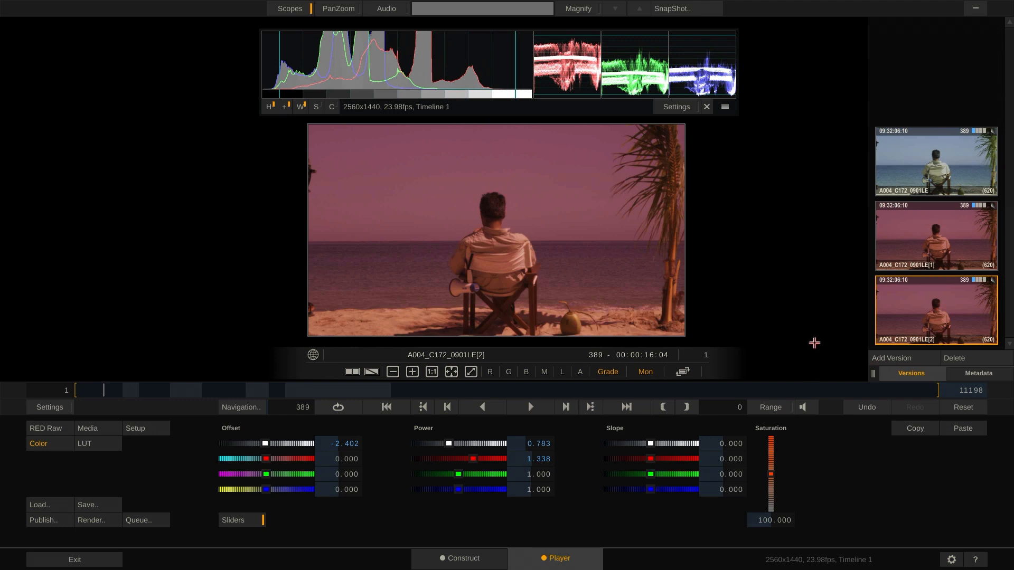
Compare the newest red version with the original A004_C172_0901LE in an A/B wipe and rotate the wipe line
key(d)
drag(934, 145, 766, 190)
key(d)
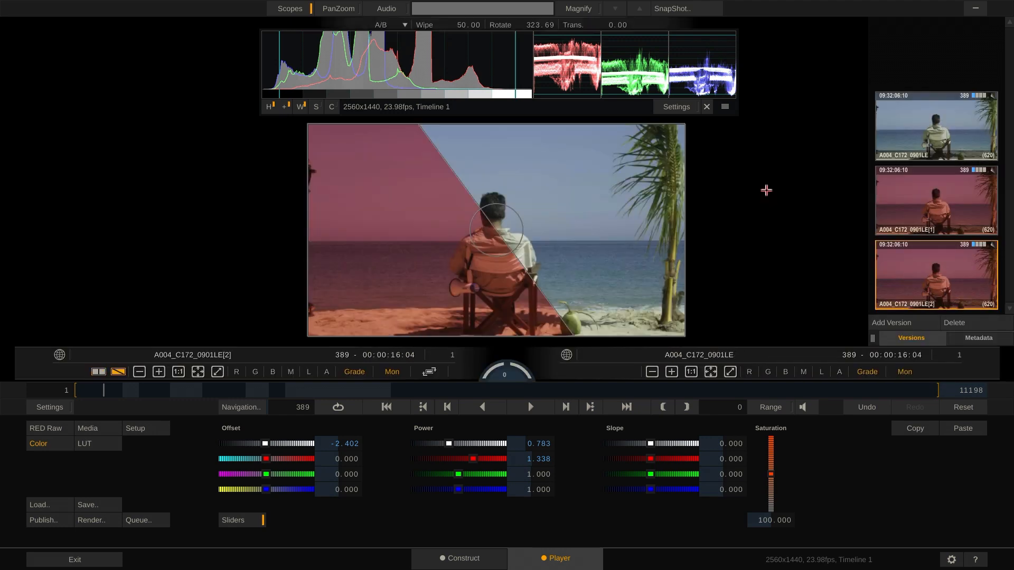
drag(515, 228, 500, 203)
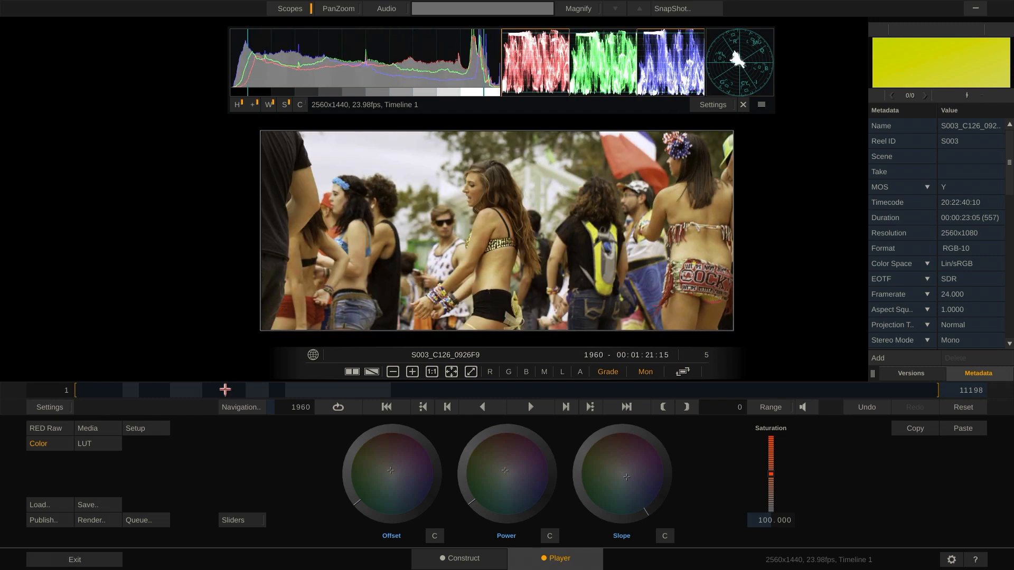
Show the 1.85:1 US 35mm display guides over clip S003_C126_0926F9, turn them off again and close the settings
click(51, 411)
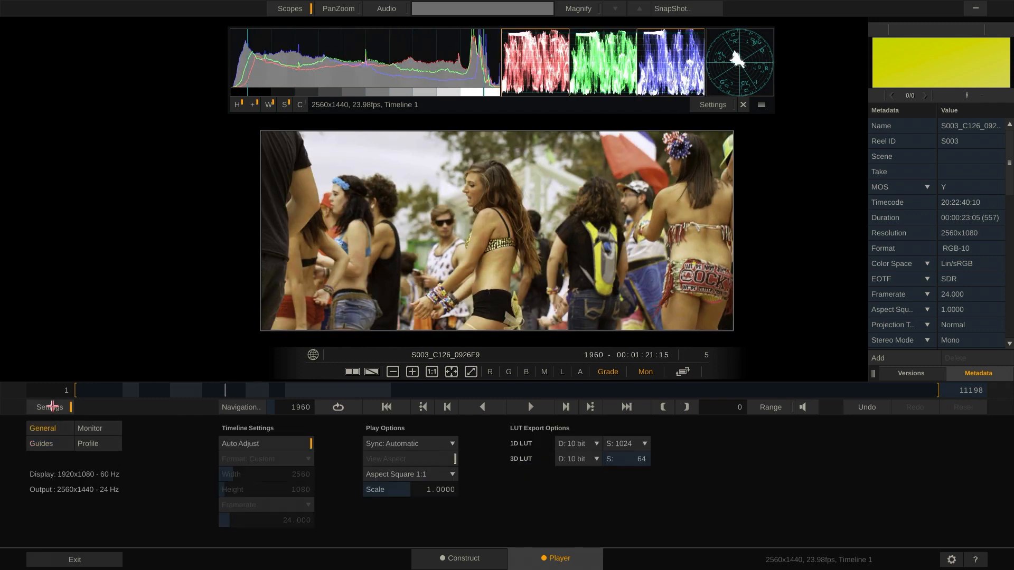
click(56, 445)
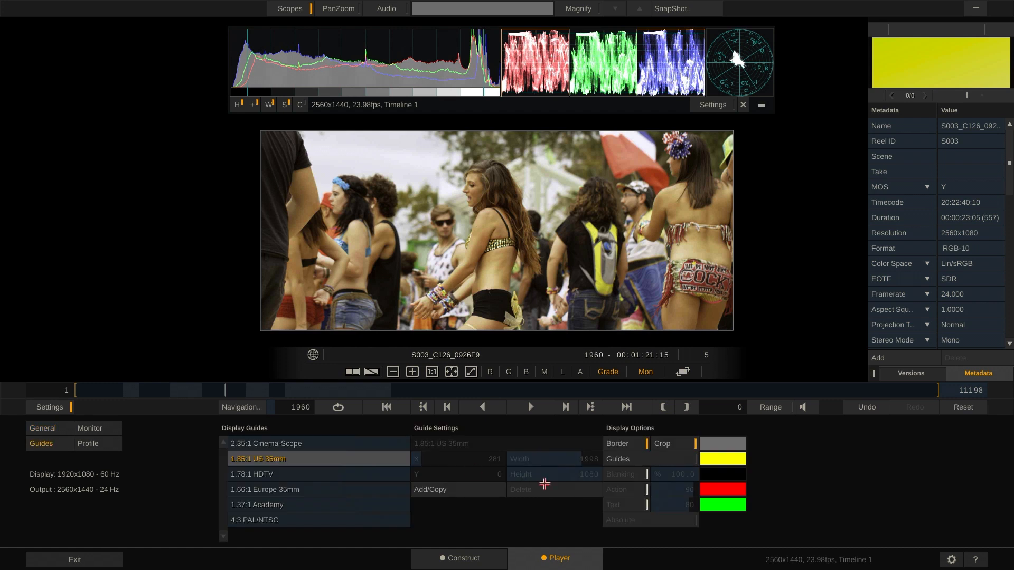
click(643, 459)
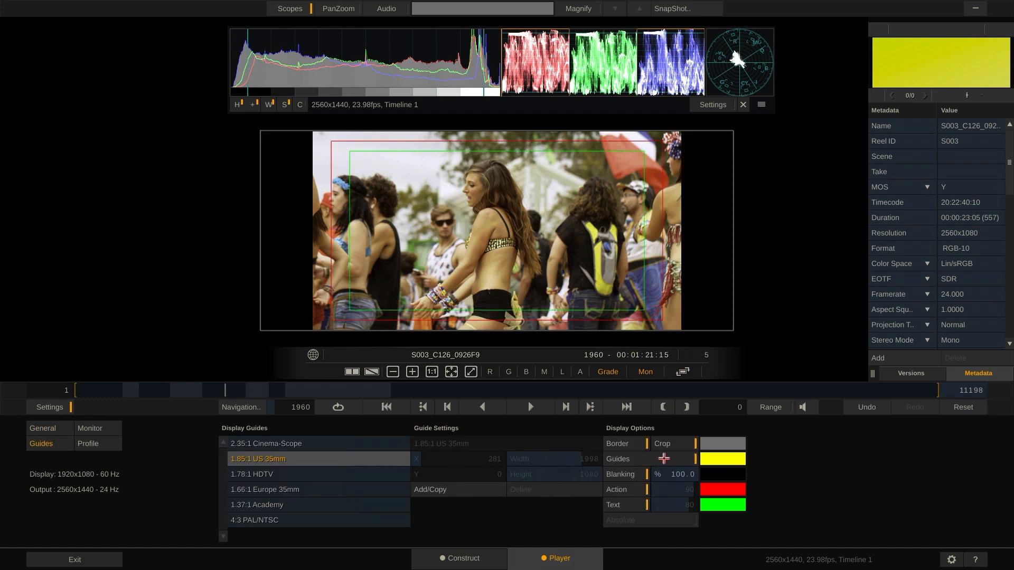
click(663, 459)
click(40, 407)
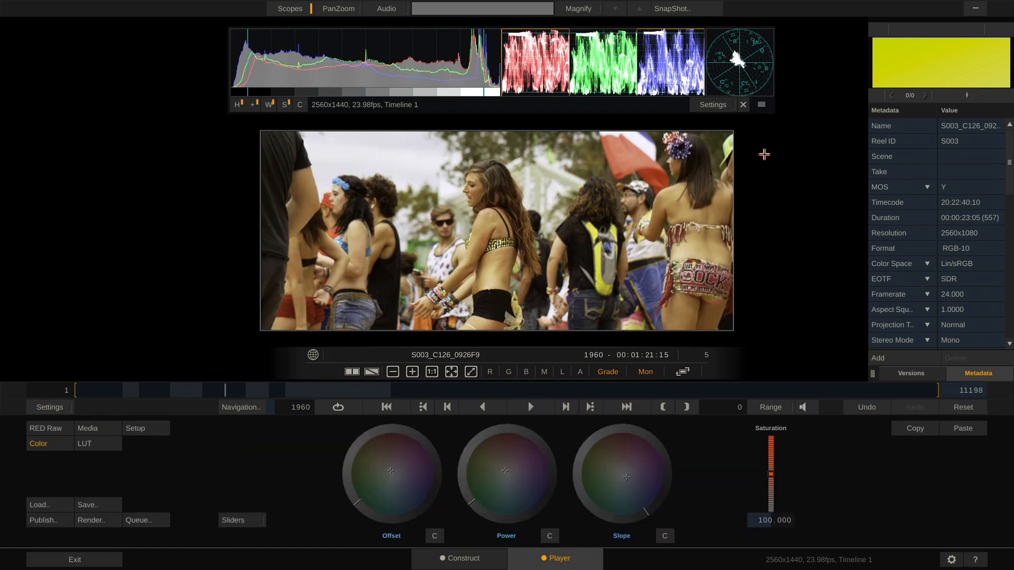
Add a green "Nice shot" note to clip S003_C126_0926F9 and return to the Construct view
text(Nice shot)
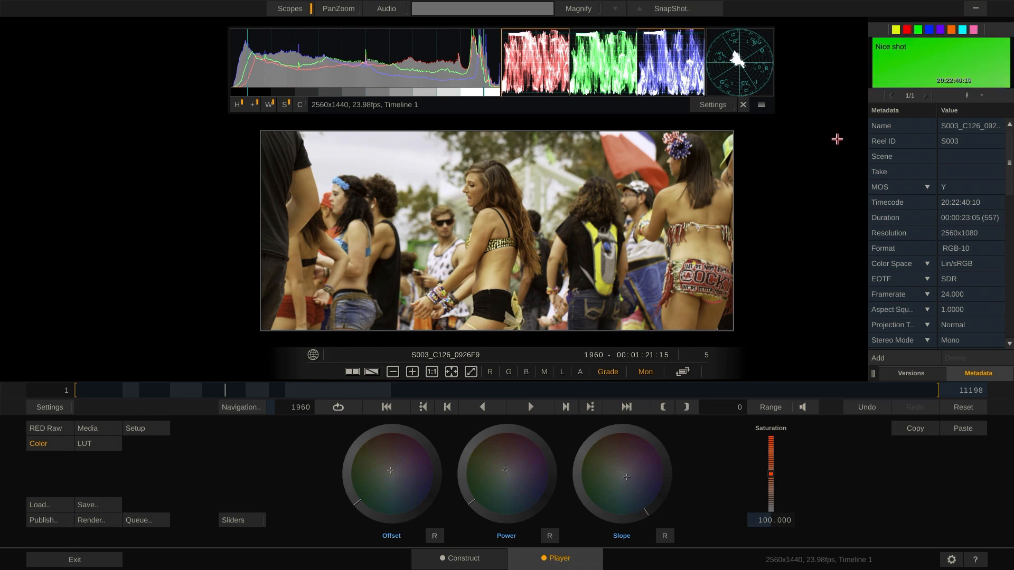
click(460, 558)
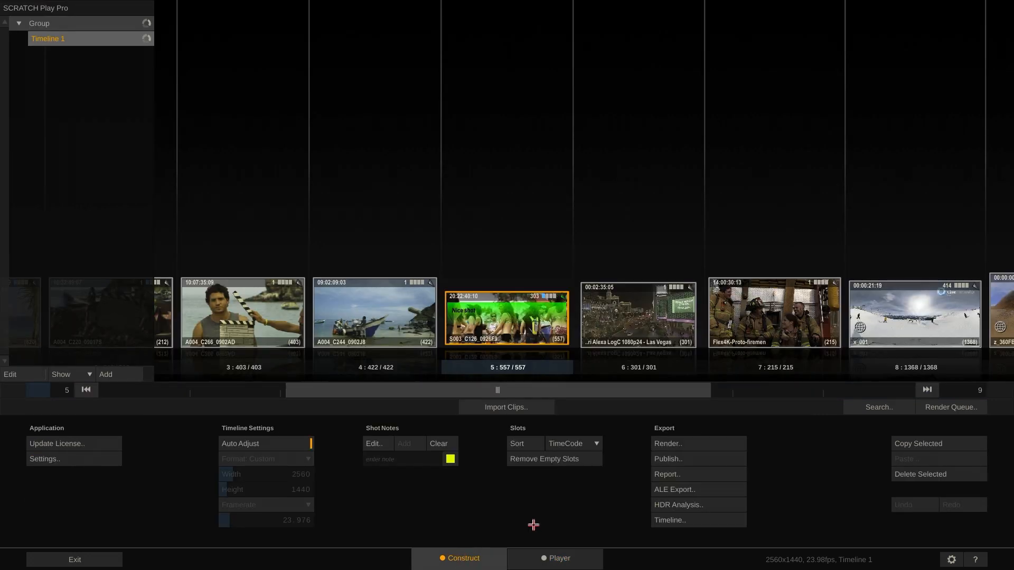
Prepare a Clip Metadata report with the Camera Serial, camera_id and camera_firmware_version columns, and cancel the report
click(700, 474)
click(197, 367)
click(559, 321)
click(711, 302)
click(574, 367)
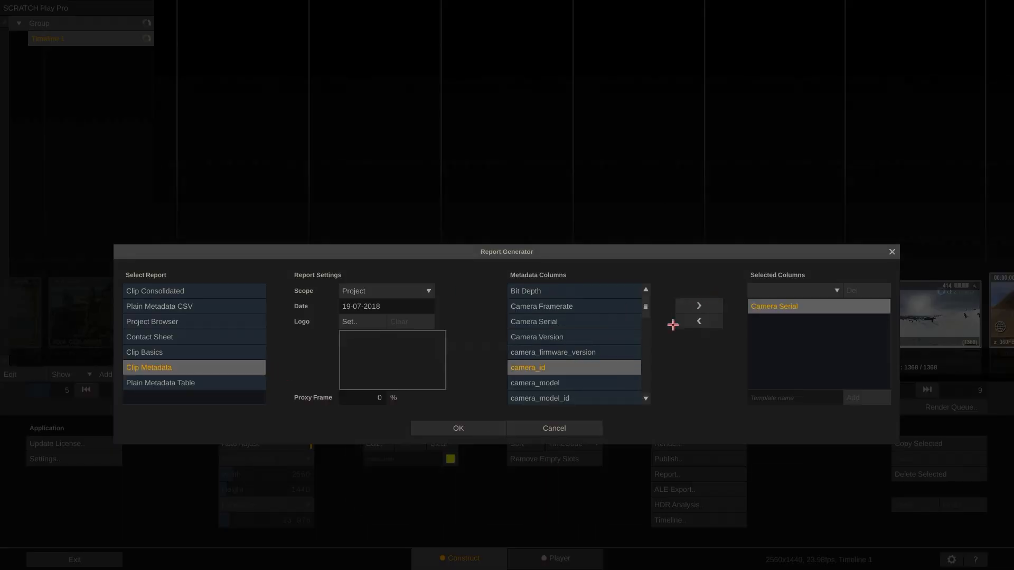
click(701, 307)
click(573, 353)
click(696, 309)
click(544, 428)
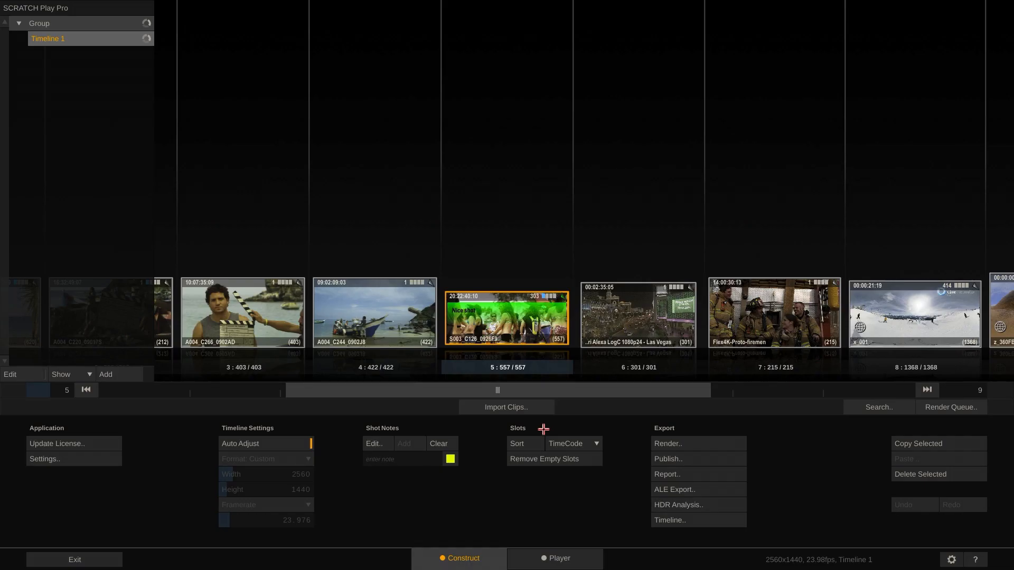
Examine the available publishing targets for Timeline 1, keep SCRATCH Web as the target and cancel publishing
click(694, 454)
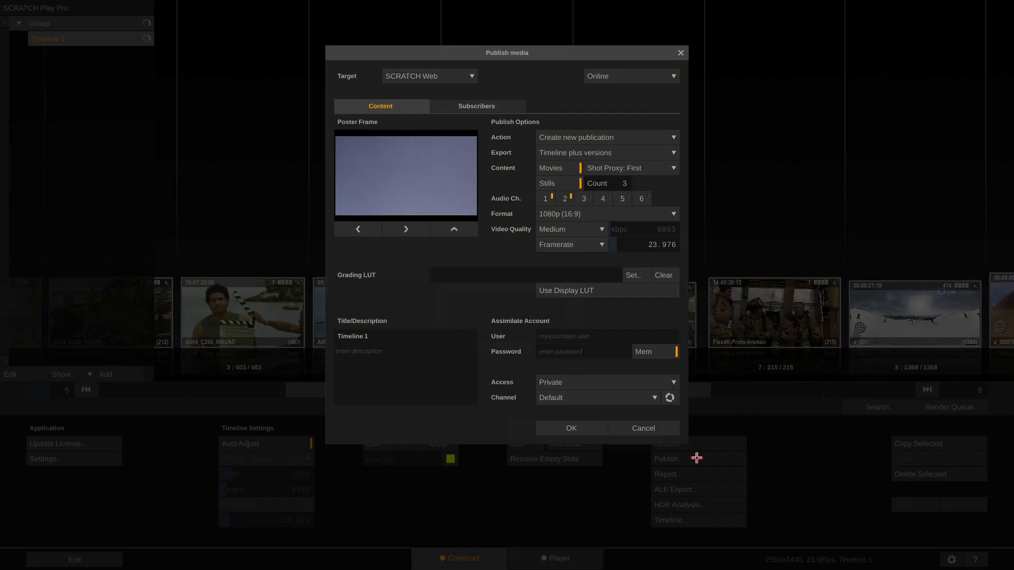
click(444, 73)
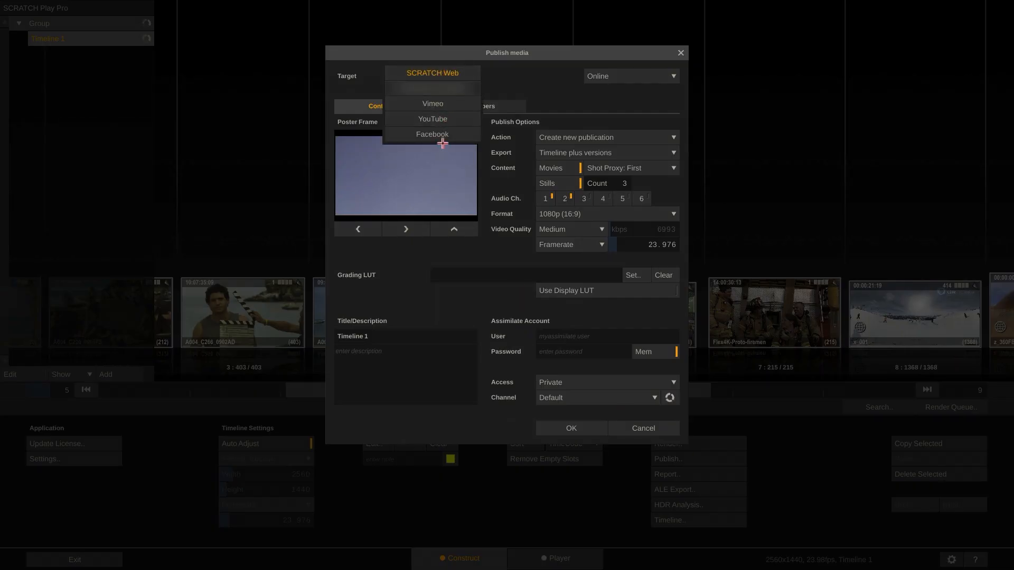
click(450, 73)
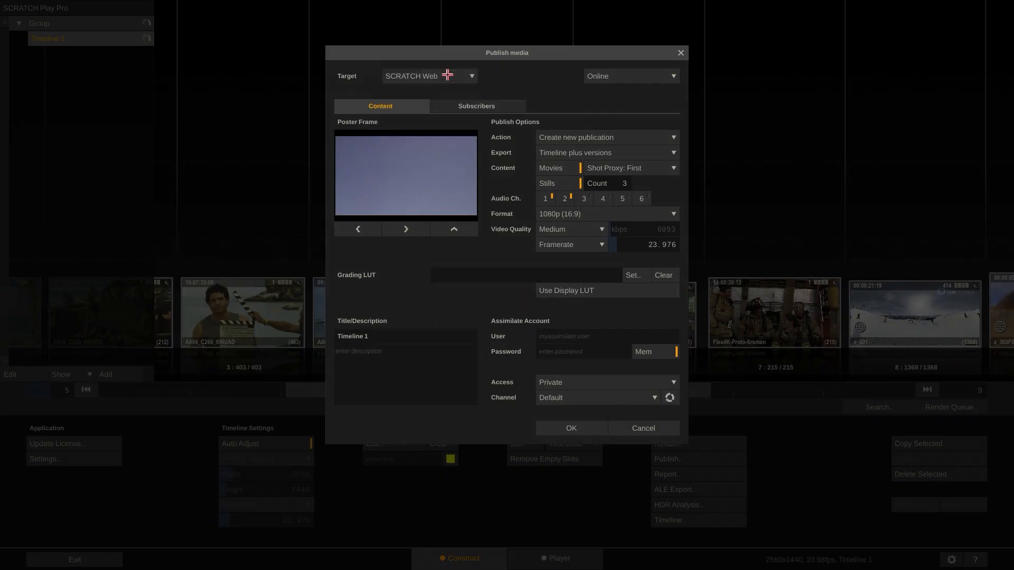
click(647, 428)
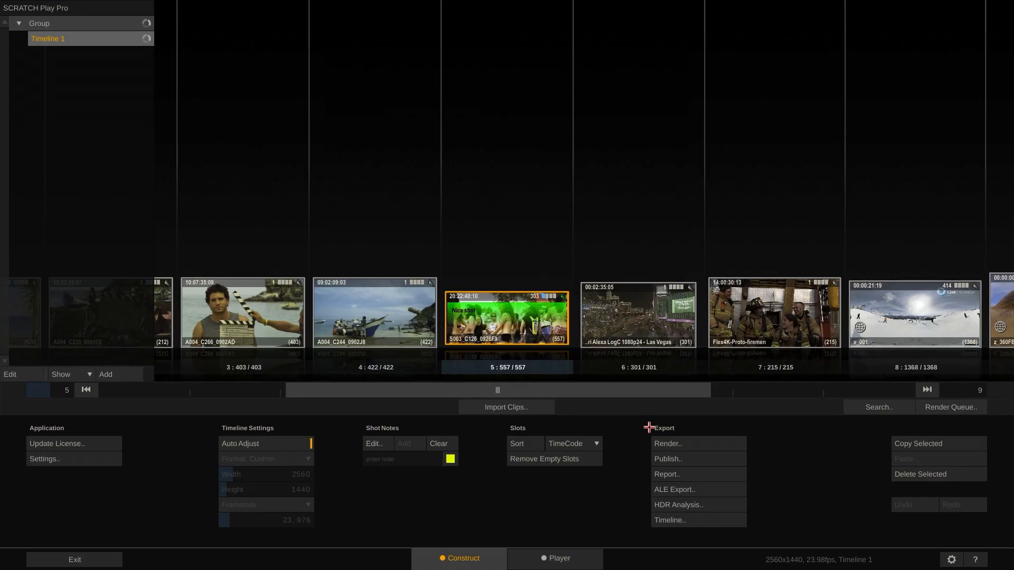
Configure the timeline's HDR Analysis with Rec2020 mode and the ST 2084/PQ EOTF
click(727, 505)
click(476, 350)
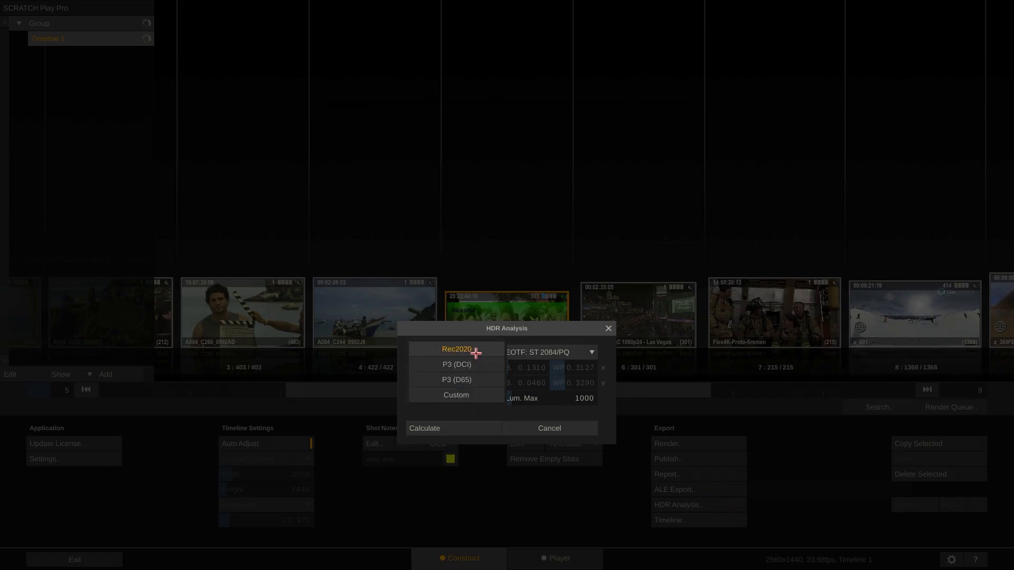
click(473, 349)
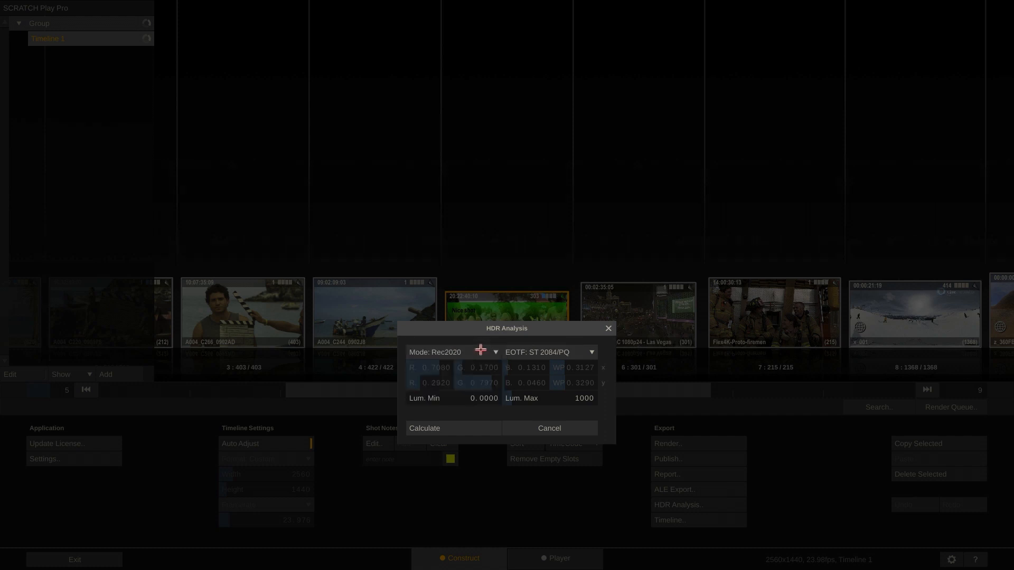
click(528, 352)
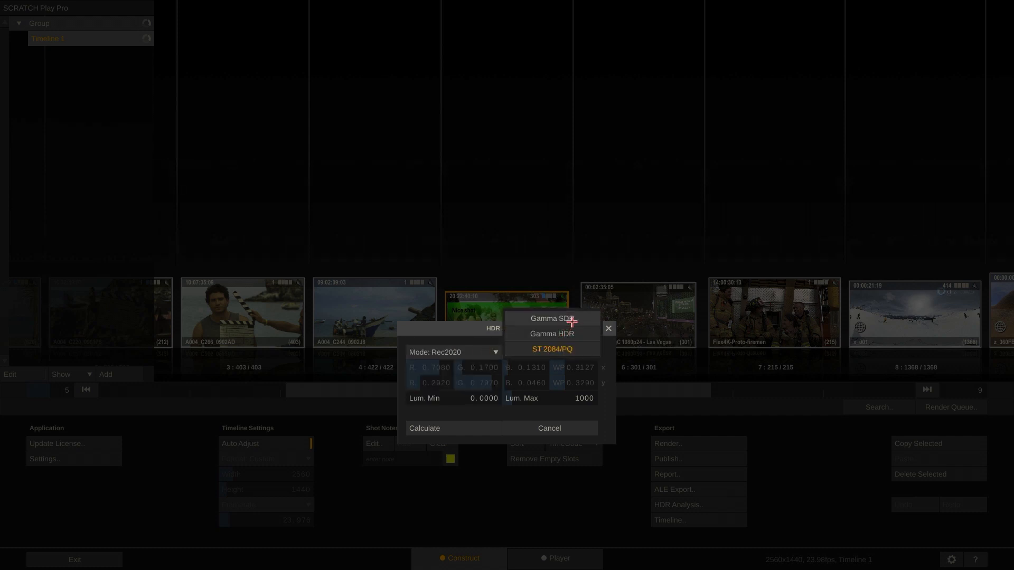
click(575, 349)
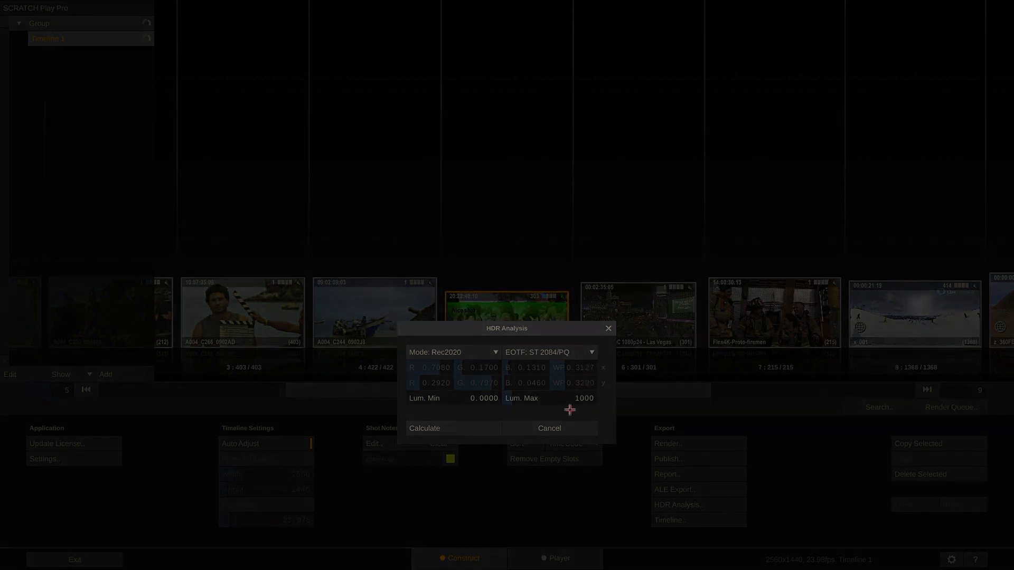